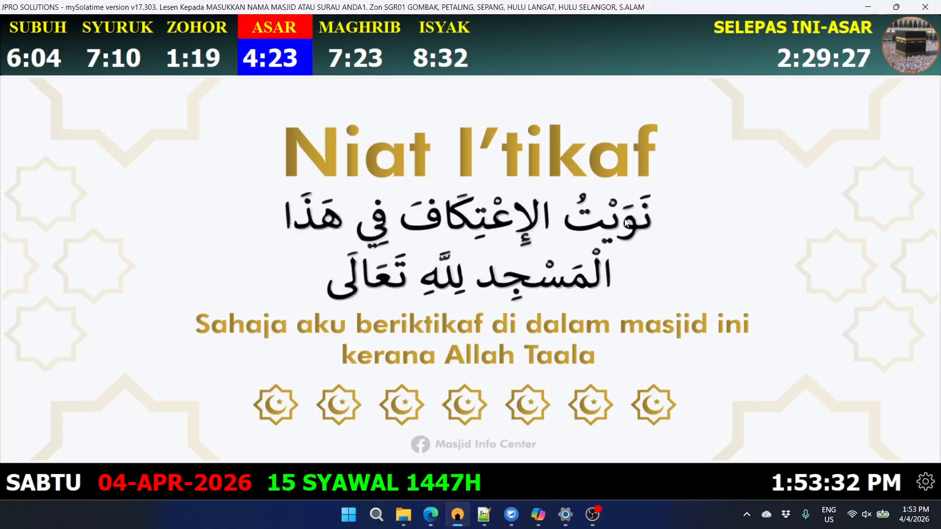
Open the playlist settings, enable Skrin Penuh for 99-01Hadis 5.png, save it, and compare its setting with 99-02Hadis 7.png
{"action": "left_click", "coordinate": [899, 53]}
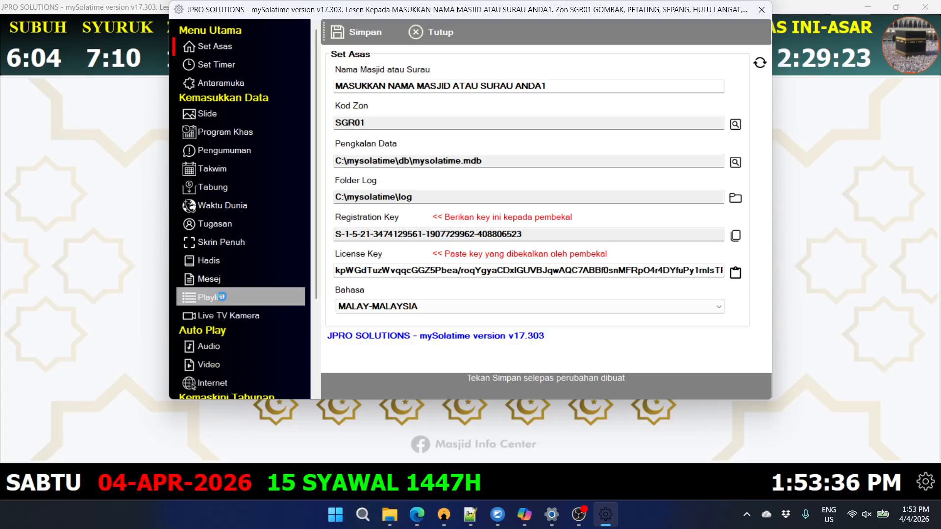
{"action": "left_click", "coordinate": [379, 238]}
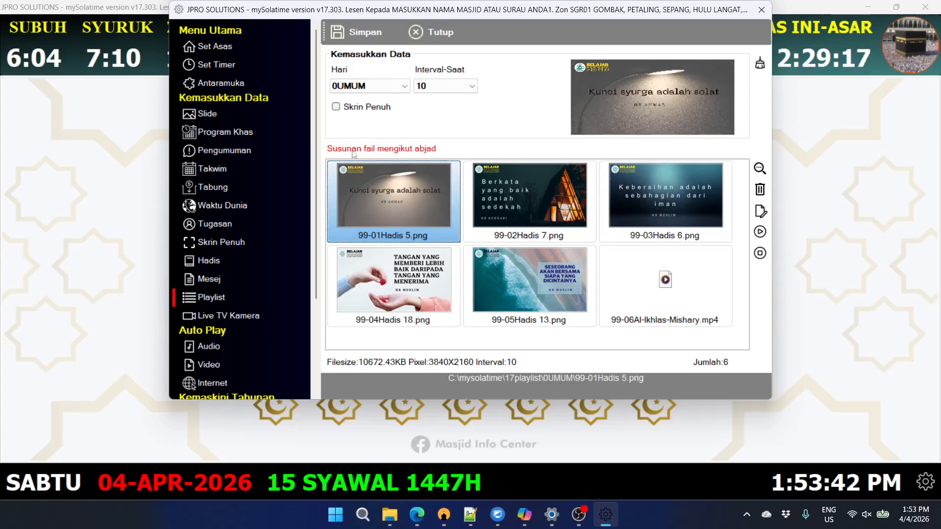
{"action": "left_click", "coordinate": [350, 107]}
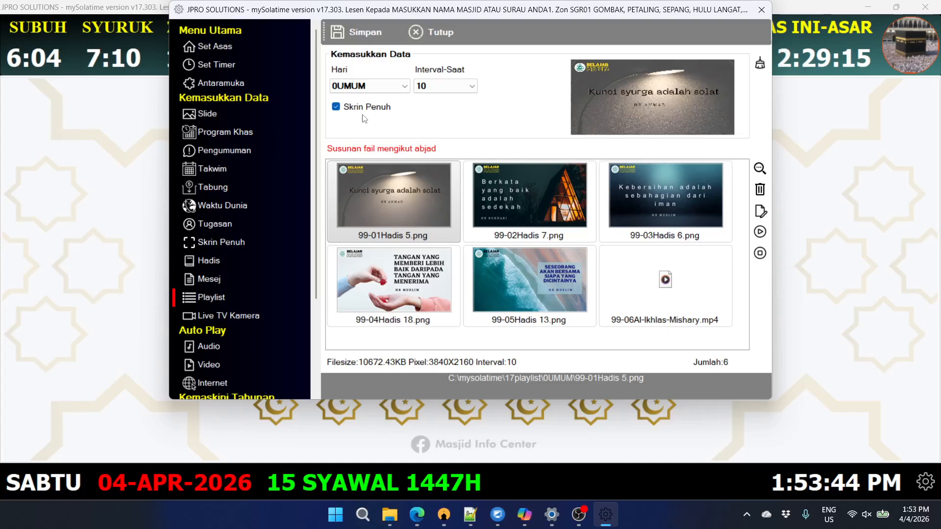
{"action": "left_click", "coordinate": [363, 41]}
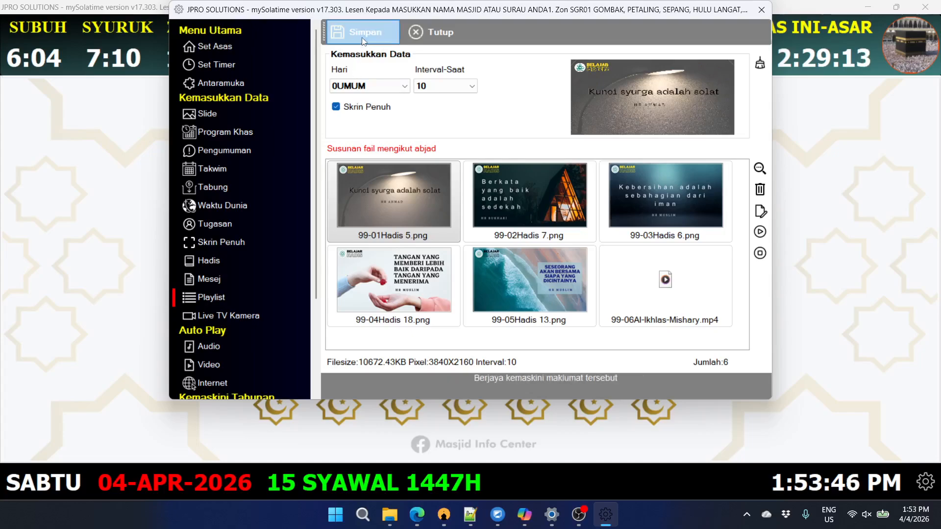
{"action": "left_click", "coordinate": [534, 193]}
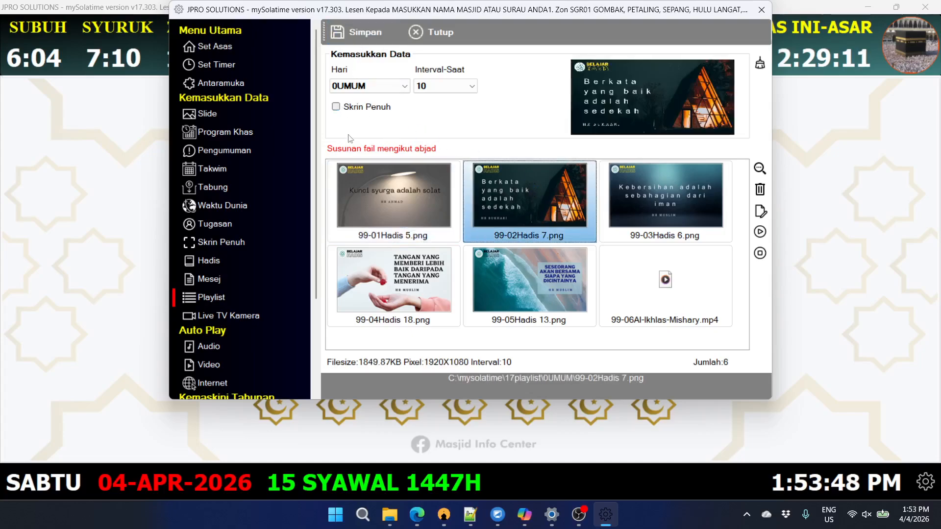
{"action": "left_click", "coordinate": [364, 200]}
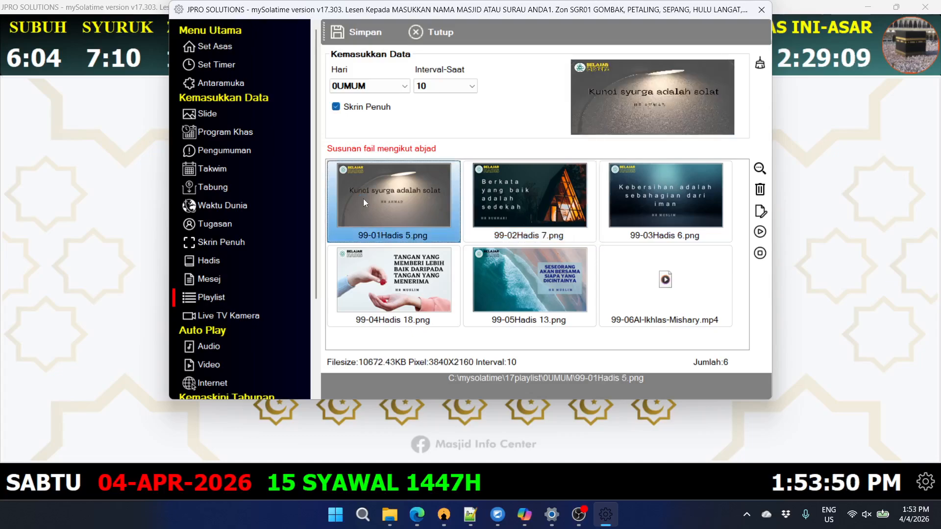
Move 15-PLAYLIST up one place in the selected displays list of the Antaramuka settings, directly after 01-SLIDE
{"action": "left_click", "coordinate": [251, 81]}
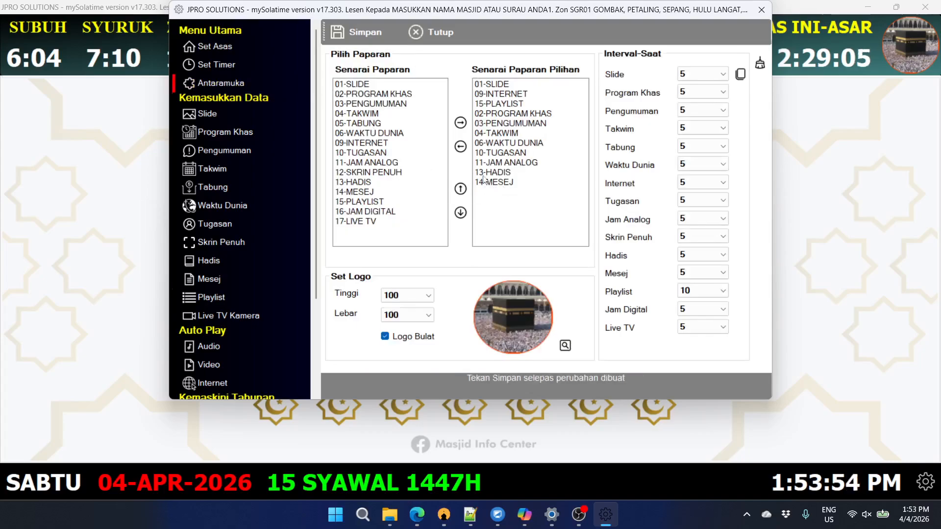
{"action": "left_click", "coordinate": [505, 104]}
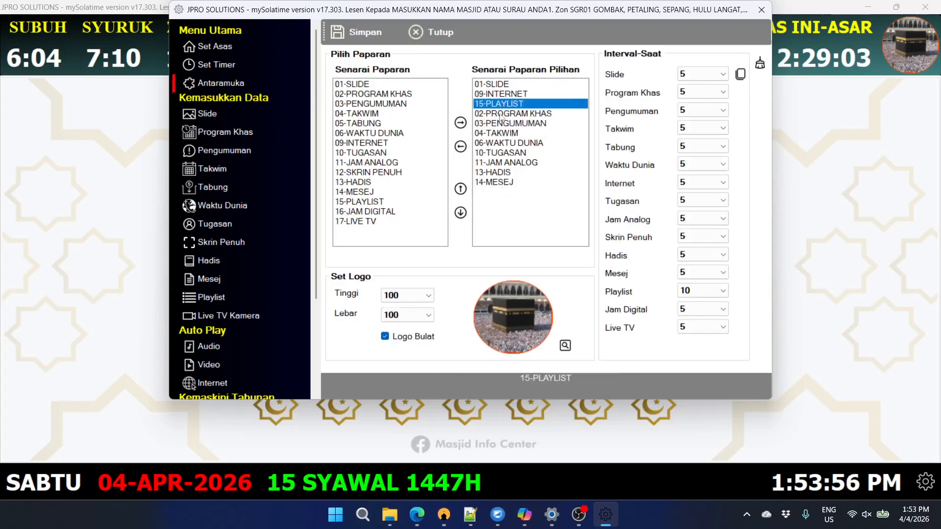
{"action": "left_click", "coordinate": [460, 189]}
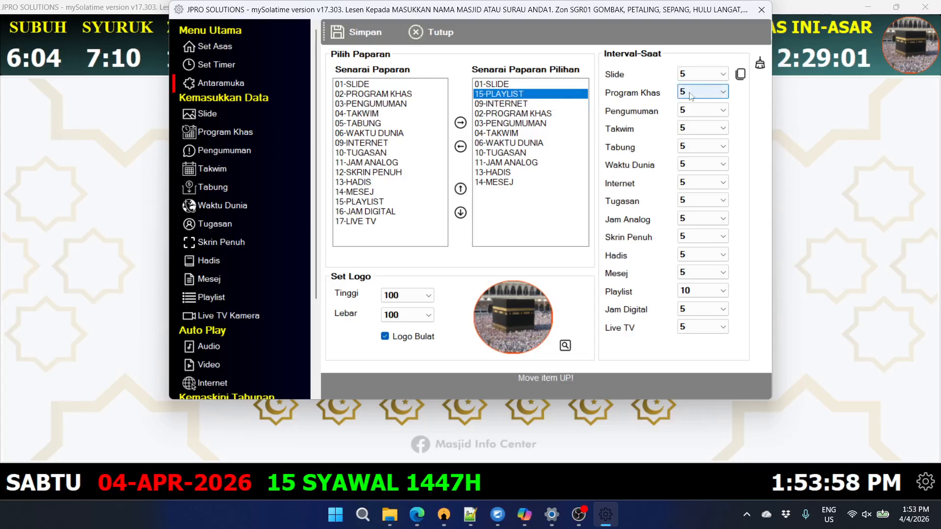
Reset the display intervals to default, set the Slide interval to 5 seconds, copy it to all displays, and save
{"action": "left_click", "coordinate": [760, 64]}
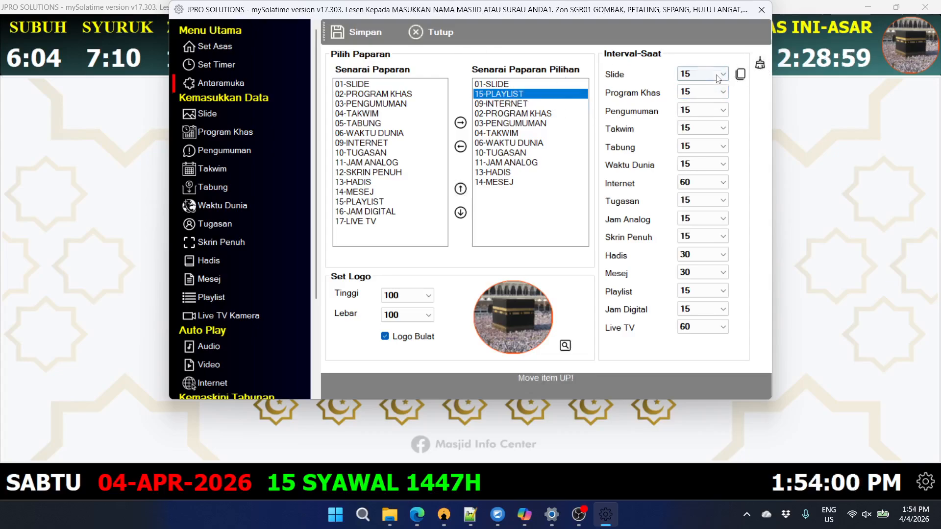
{"action": "left_click", "coordinate": [720, 75]}
{"action": "scroll", "coordinate": [703, 162], "scroll_direction": "up", "scroll_amount": 4}
{"action": "scroll", "coordinate": [702, 162], "scroll_direction": "up", "scroll_amount": 2}
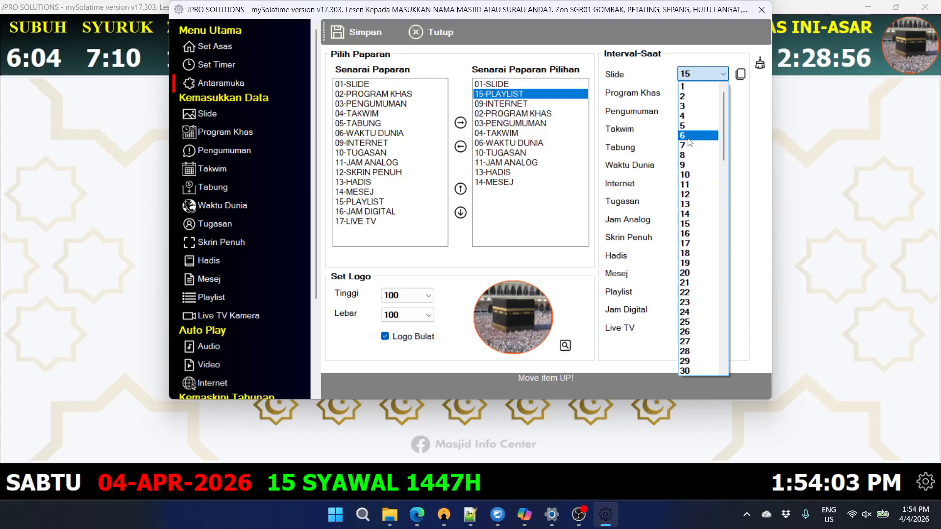
{"action": "left_click", "coordinate": [701, 127]}
{"action": "left_click", "coordinate": [740, 74]}
{"action": "left_click", "coordinate": [363, 32]}
Reset the playlist interval to default, enable Skrin Penuh for 99-01Hadis 5.png, save, check the next two images, and close the settings
{"action": "left_click", "coordinate": [236, 299]}
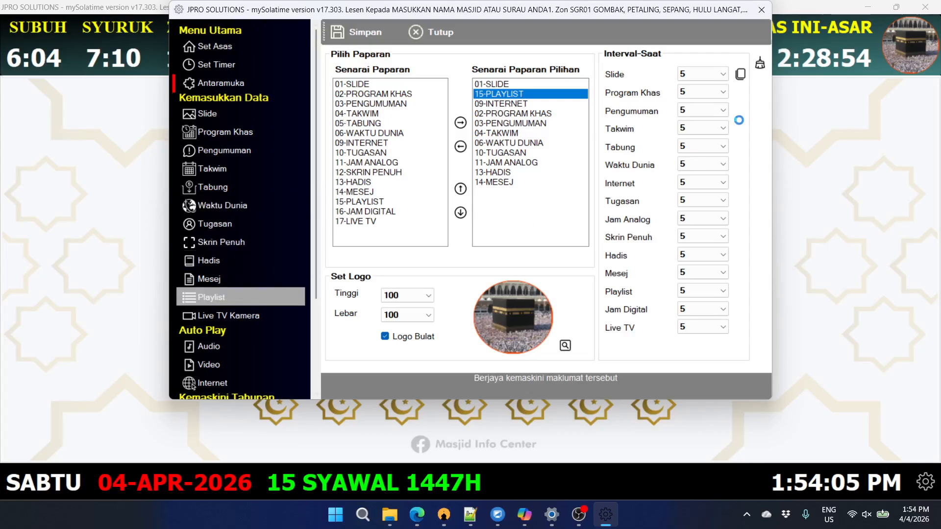
{"action": "left_click", "coordinate": [760, 68]}
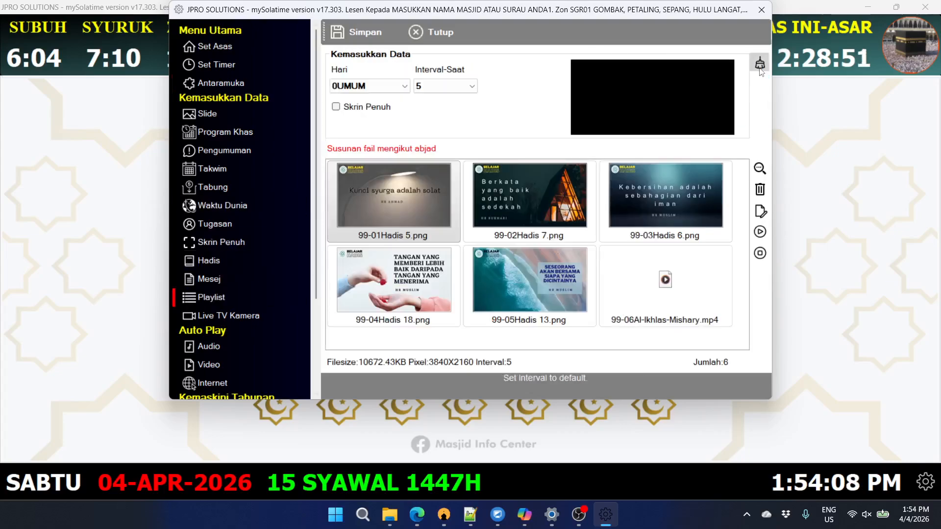
{"action": "left_click", "coordinate": [376, 203]}
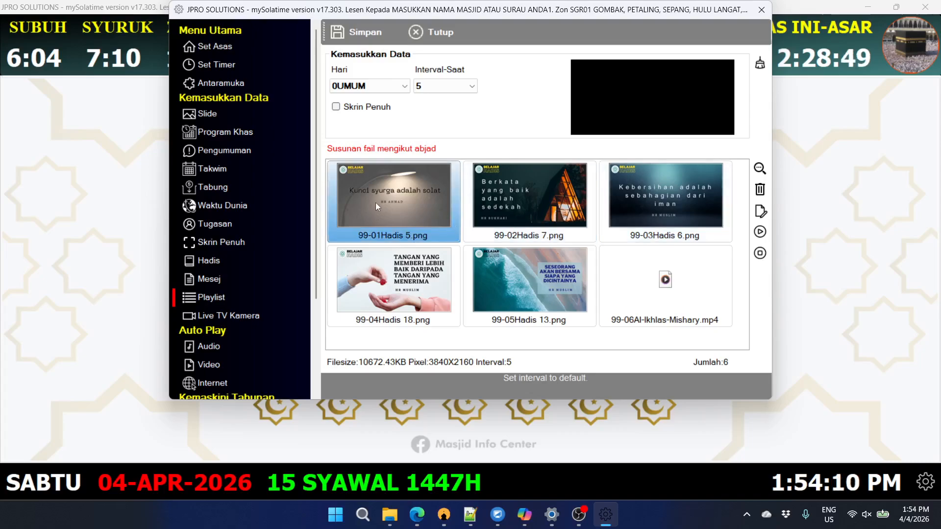
{"action": "left_click", "coordinate": [370, 107]}
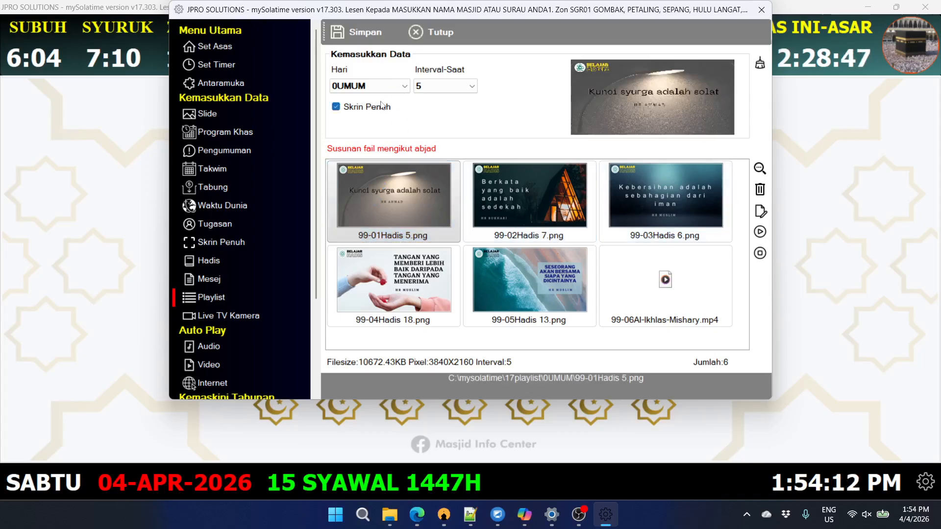
{"action": "left_click", "coordinate": [366, 37]}
{"action": "left_click", "coordinate": [511, 201]}
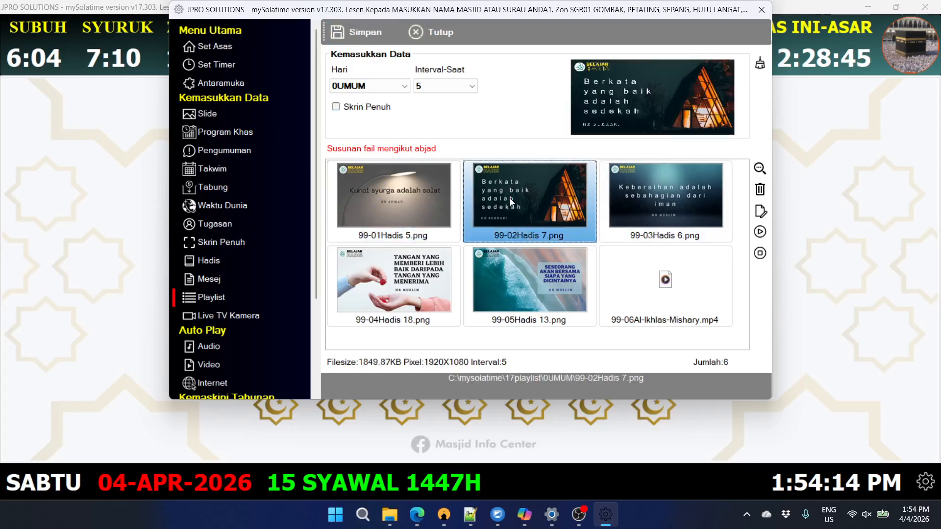
{"action": "left_click", "coordinate": [660, 209]}
{"action": "left_click", "coordinate": [450, 29]}
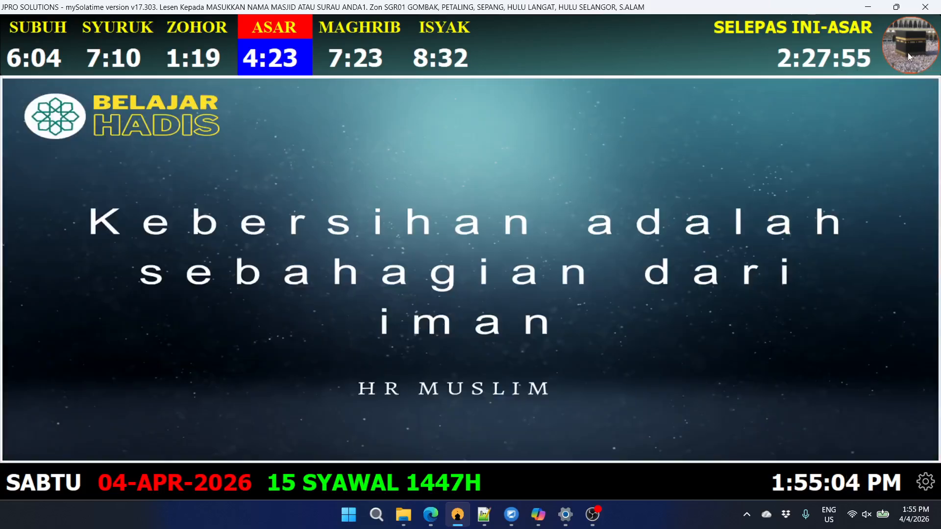
Reopen the playlist settings, disable Skrin Penuh for 99-01Hadis 5.png, and save
{"action": "left_click", "coordinate": [908, 52]}
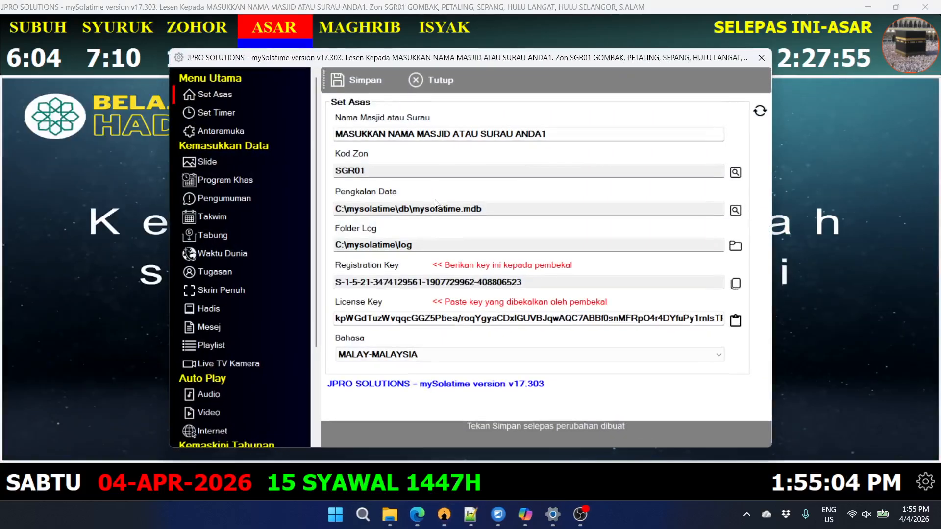
{"action": "left_click", "coordinate": [216, 347]}
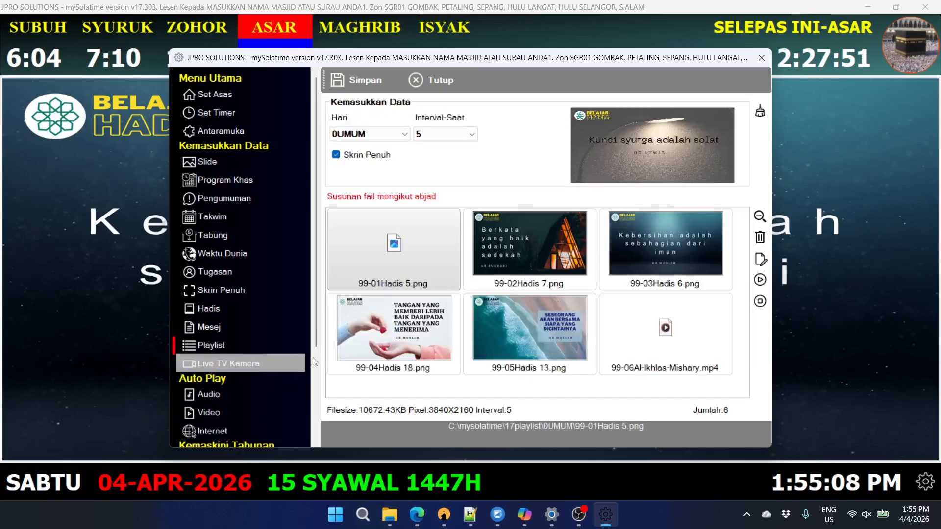
{"action": "left_click", "coordinate": [358, 155]}
{"action": "left_click", "coordinate": [358, 80]}
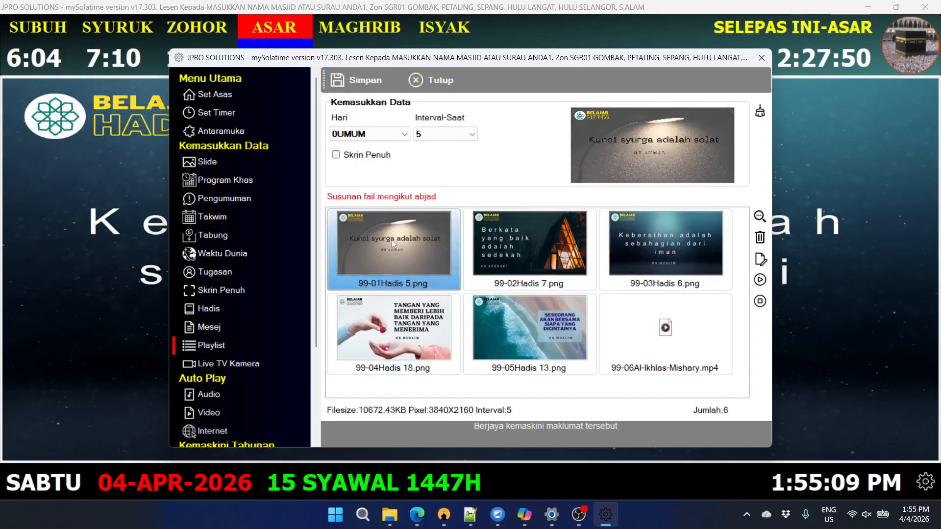
Switch to Microsoft Edge and highlight the v17.301 update notes on INTERNET LOC files, Canva shared links, and per-file intervals
{"action": "left_click", "coordinate": [417, 515]}
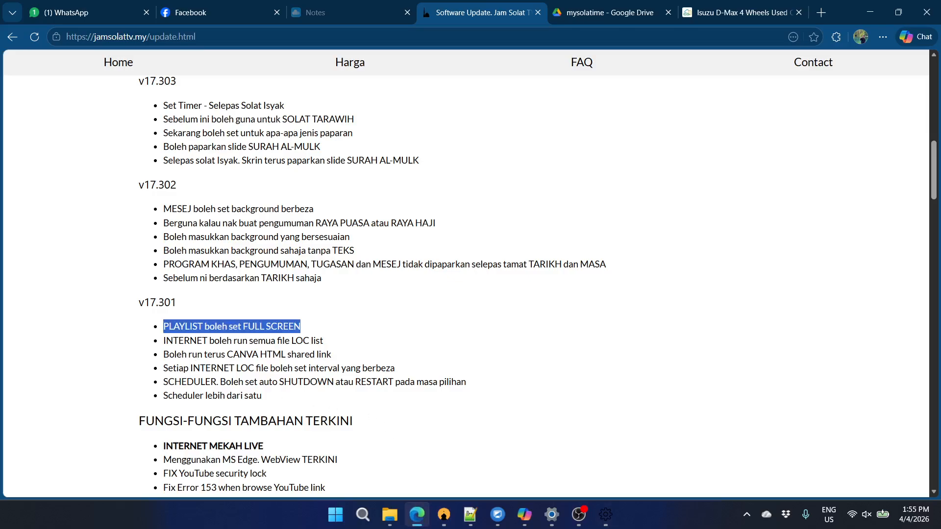
{"action": "left_click_drag", "start_coordinate": [164, 340], "coordinate": [332, 355]}
{"action": "left_click", "coordinate": [317, 338]}
{"action": "triple_click", "coordinate": [323, 337]}
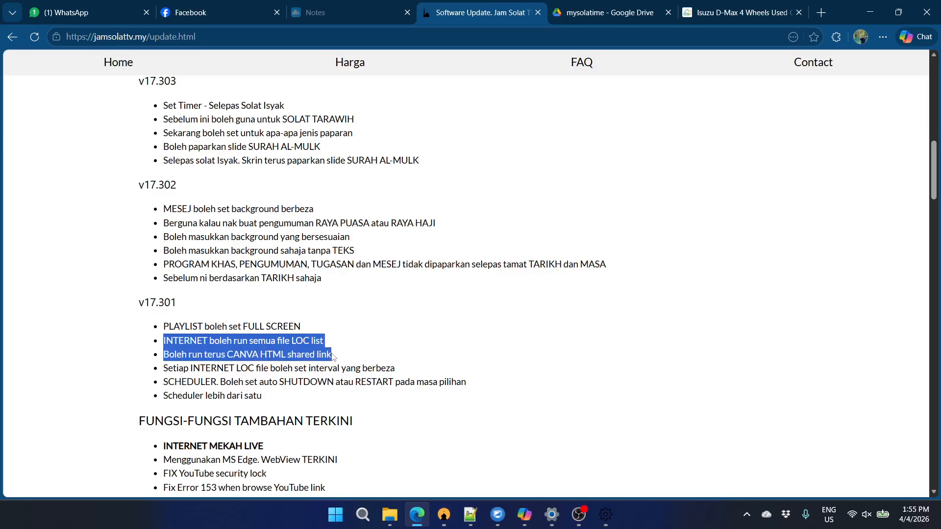
{"action": "left_click_drag", "start_coordinate": [333, 364], "coordinate": [397, 369]}
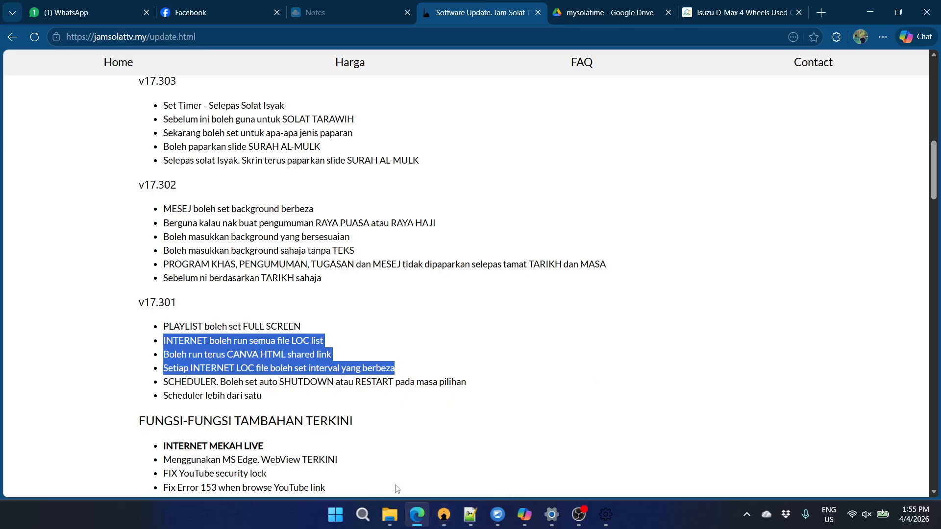
Switch back to mySolatime and inspect the URL of mekah_live_mute.loc in the Umum internet list
{"action": "left_click", "coordinate": [444, 516]}
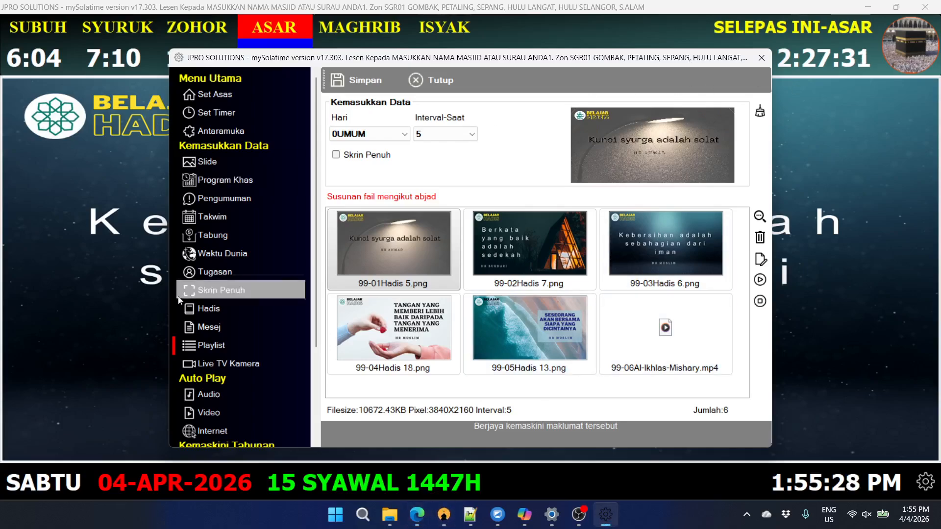
{"action": "left_click", "coordinate": [199, 433]}
{"action": "left_click", "coordinate": [359, 353]}
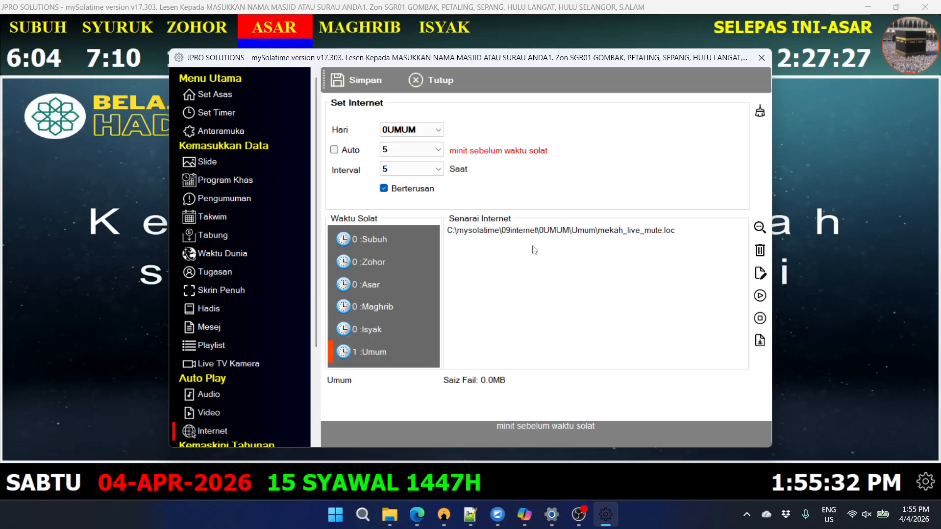
{"action": "left_click", "coordinate": [572, 231]}
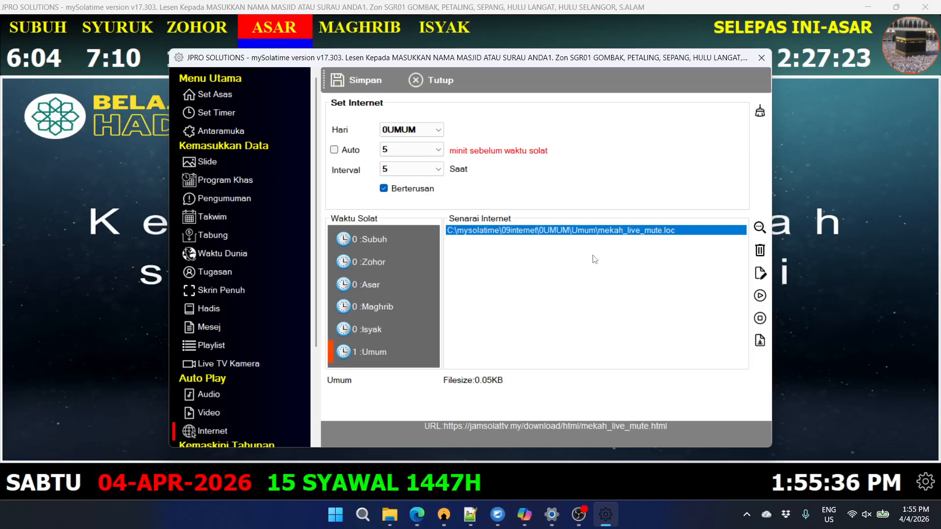
Add infaqbilelectrik.loc from the loc folder to the Umum internet list, check both entries' URLs, and save
{"action": "left_click", "coordinate": [760, 227]}
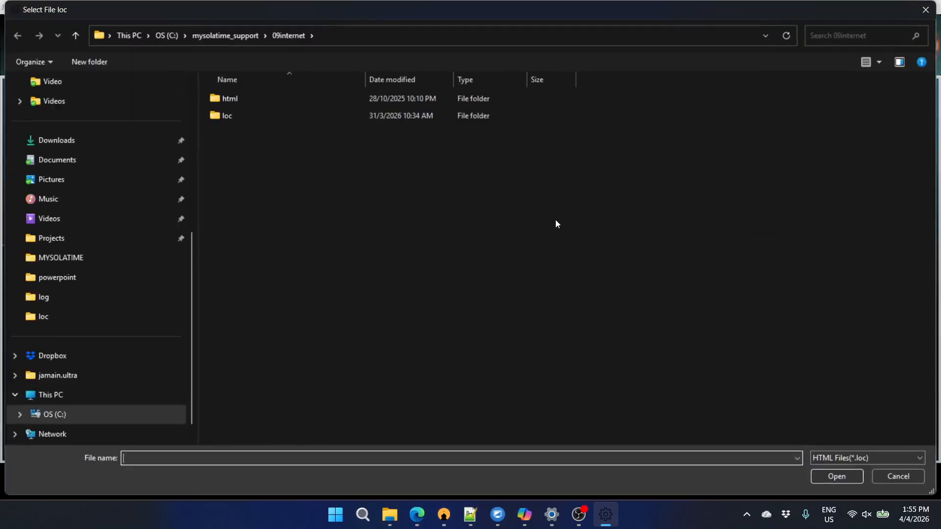
{"action": "double_click", "coordinate": [234, 116]}
{"action": "left_click", "coordinate": [234, 101]}
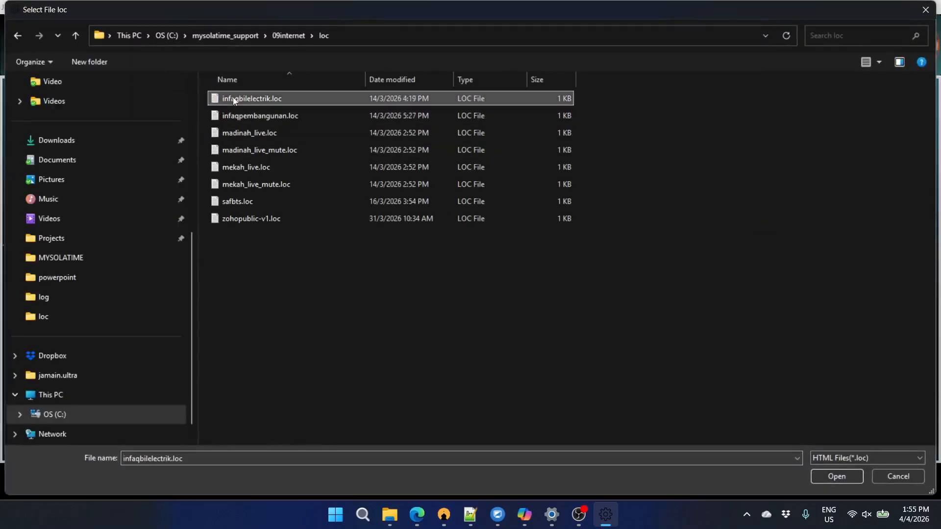
{"action": "left_click", "coordinate": [837, 477]}
{"action": "left_click", "coordinate": [497, 234]}
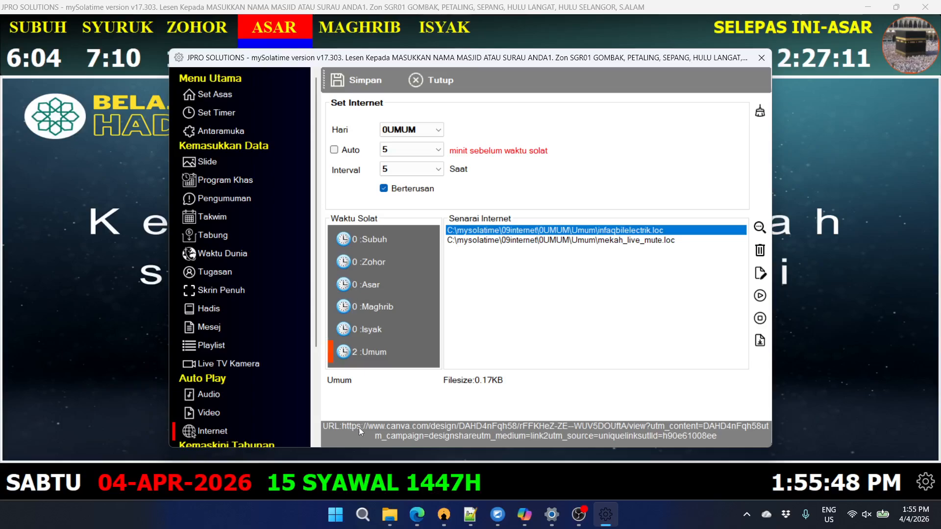
{"action": "left_click", "coordinate": [547, 243]}
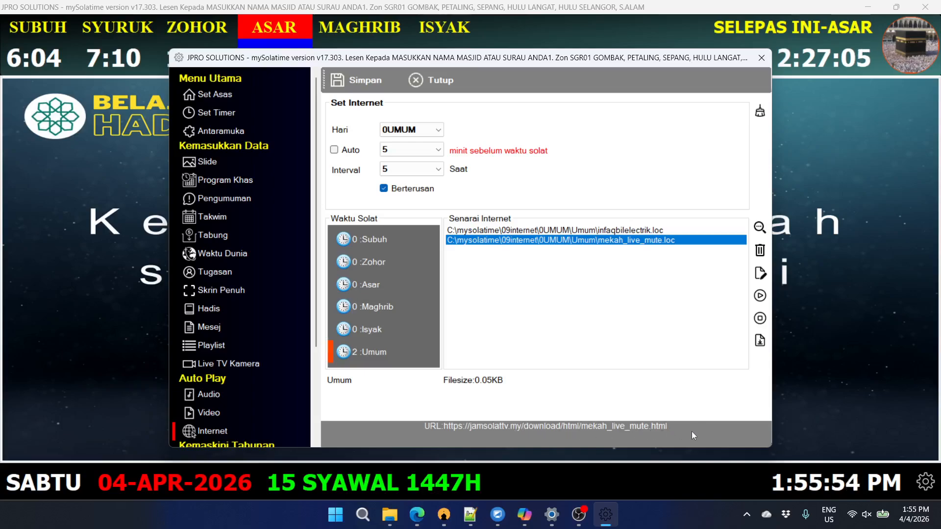
{"action": "left_click", "coordinate": [363, 80]}
Move 09-INTERNET above 15-PLAYLIST in the selected displays list of the Antaramuka settings and save
{"action": "left_click", "coordinate": [247, 136]}
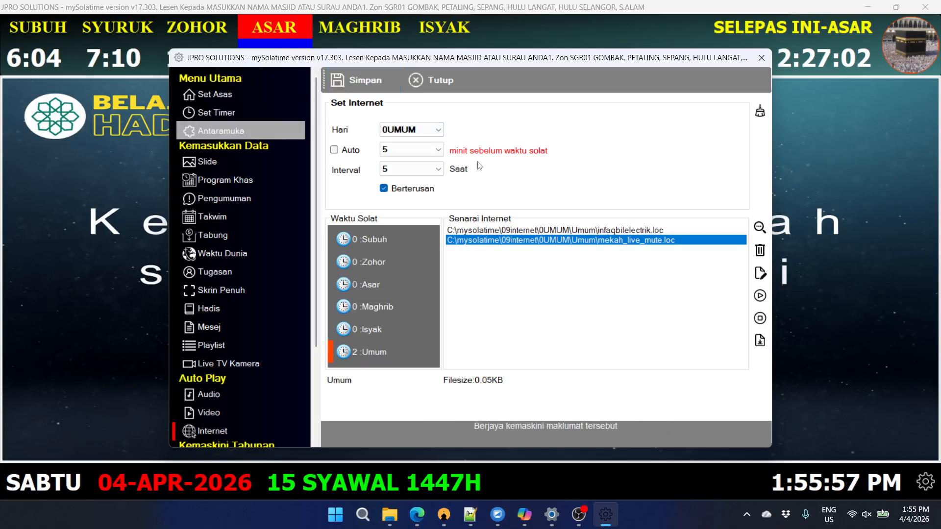
{"action": "left_click", "coordinate": [500, 153]}
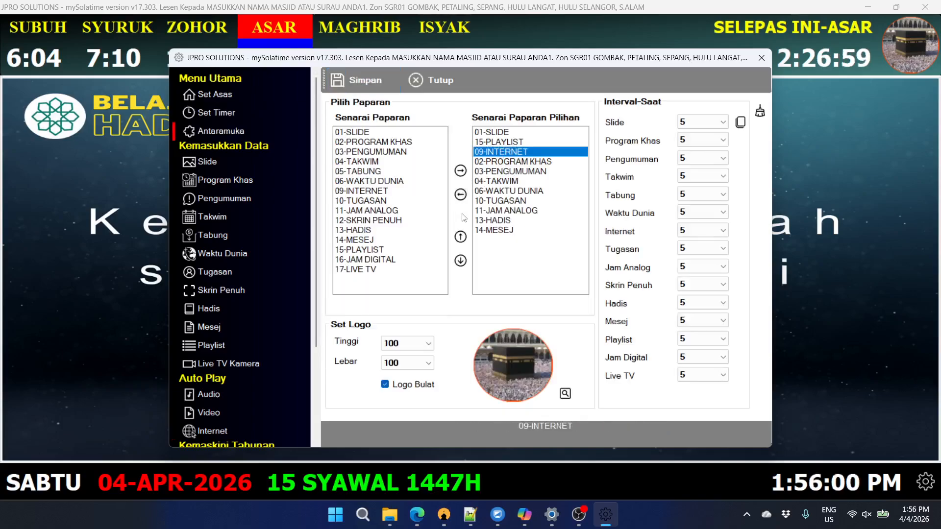
{"action": "left_click", "coordinate": [460, 237]}
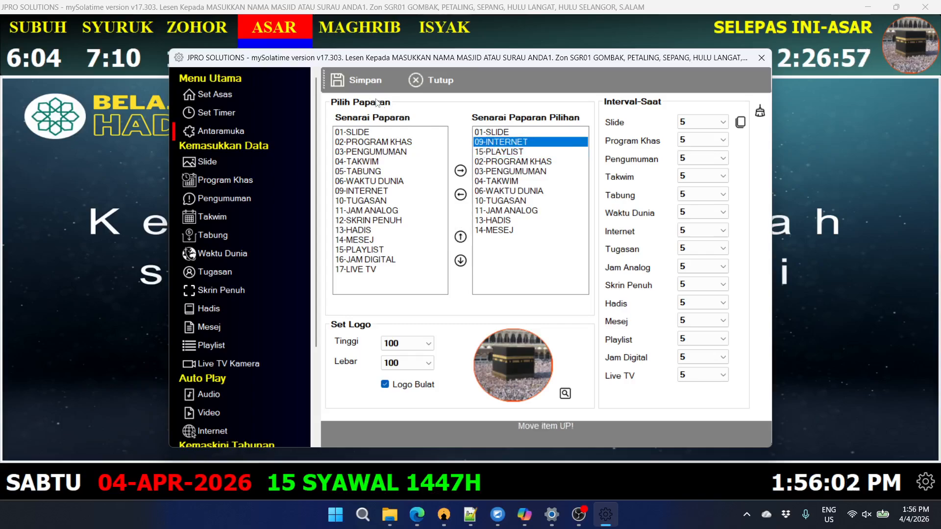
{"action": "left_click", "coordinate": [364, 80]}
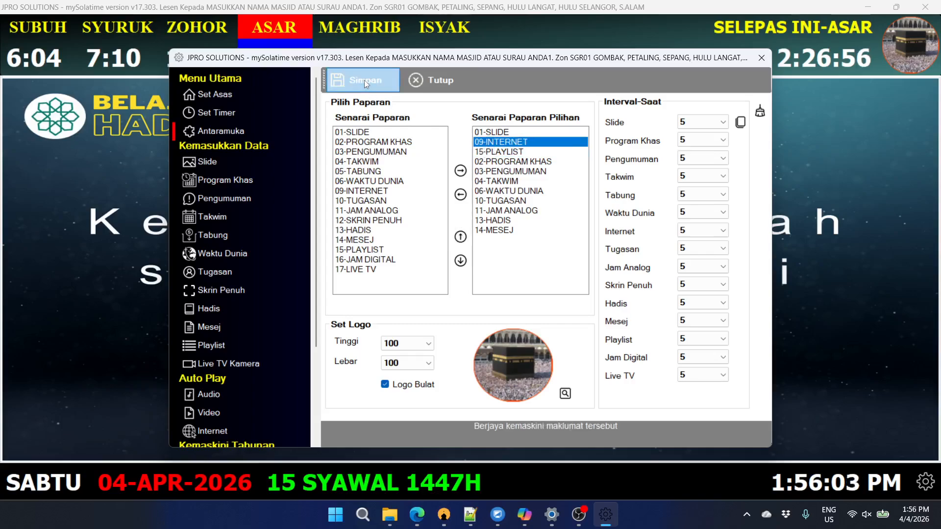
Inspect the URLs of infaqbilelectrik.loc and mekah_live_mute.loc in the Umum internet list, save, and close the settings to run the display
{"action": "left_click", "coordinate": [234, 429]}
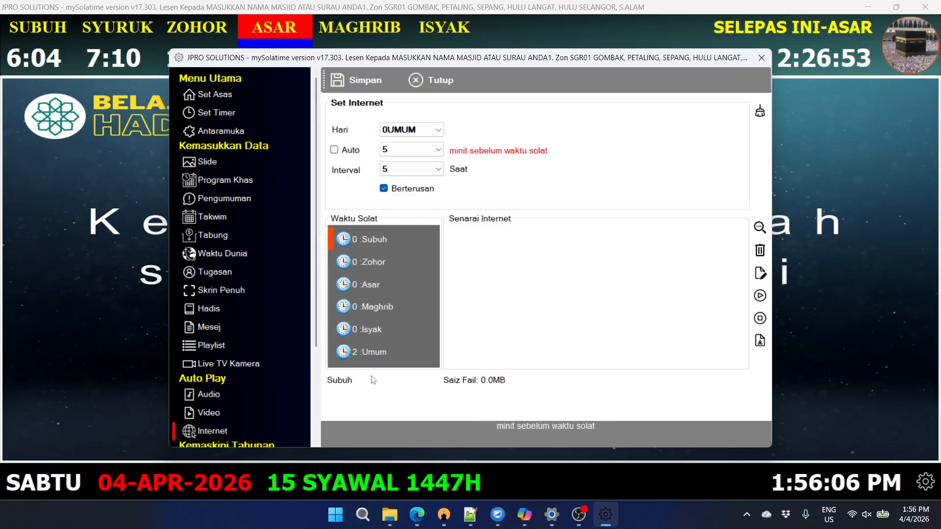
{"action": "left_click", "coordinate": [372, 351]}
{"action": "left_click", "coordinate": [536, 231]}
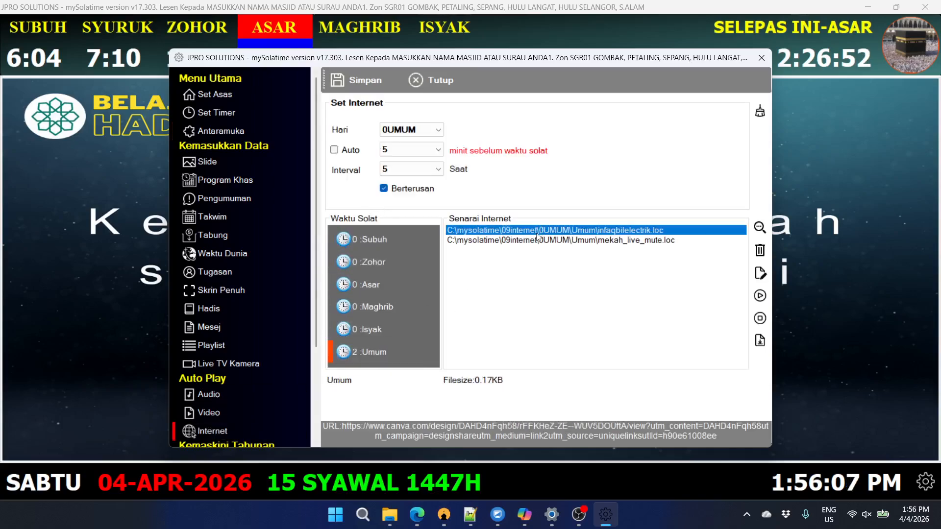
{"action": "left_click", "coordinate": [495, 242]}
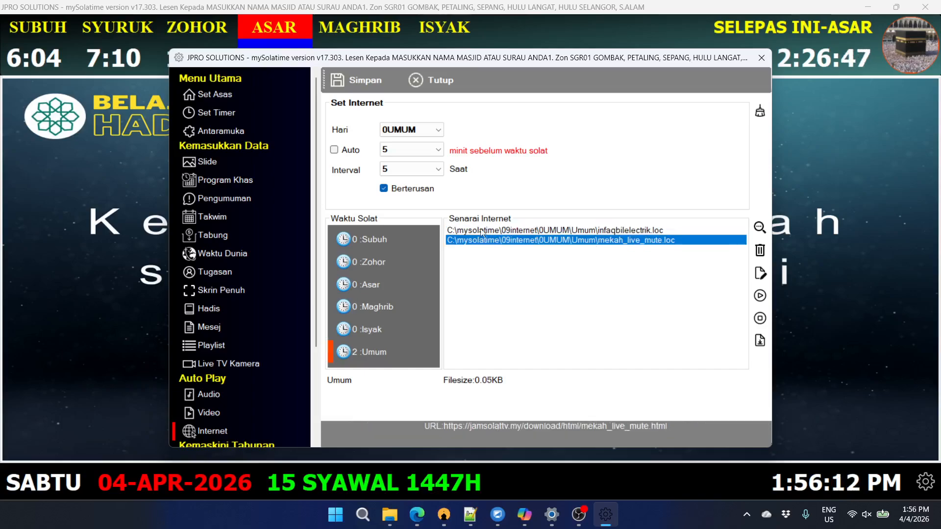
{"action": "left_click", "coordinate": [357, 81]}
{"action": "left_click", "coordinate": [433, 81]}
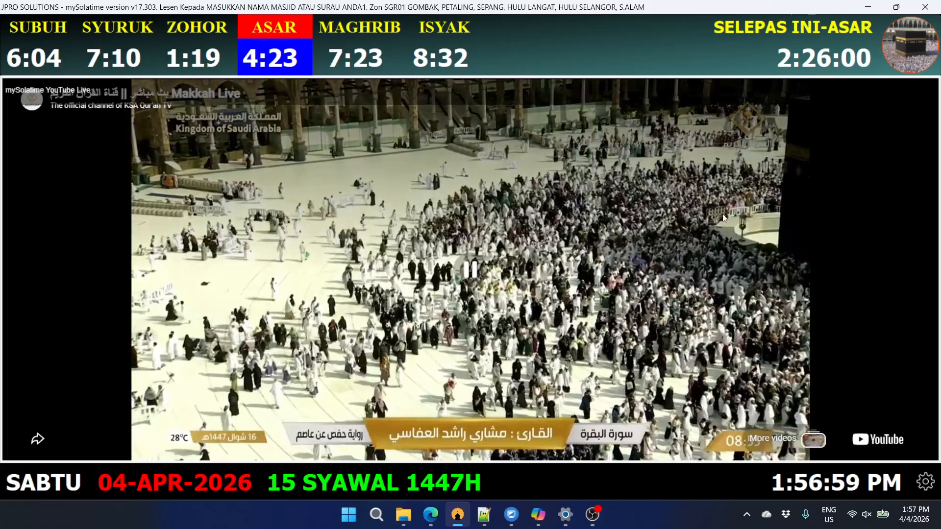
Reopen the Internet settings and inspect the URL of infaqbilelectrik.loc in the Umum list
{"action": "left_click", "coordinate": [487, 270]}
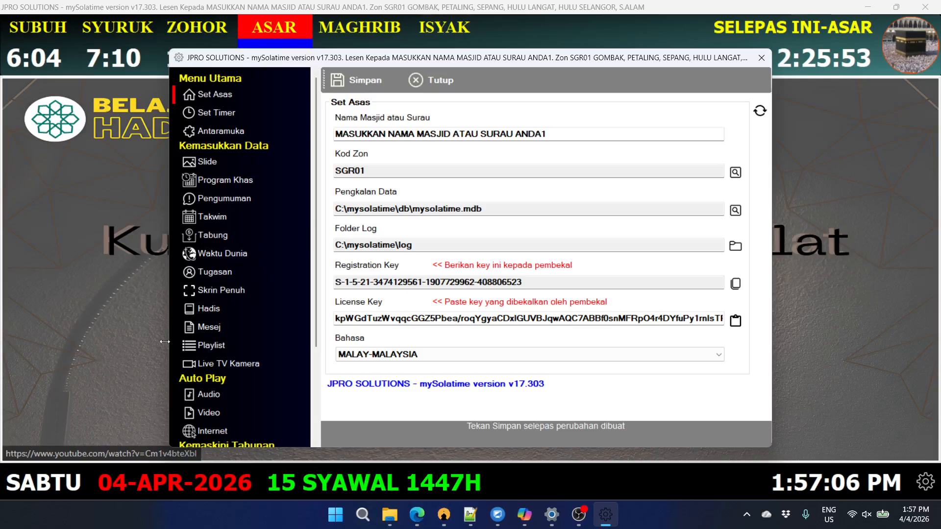
{"action": "left_click", "coordinate": [194, 429]}
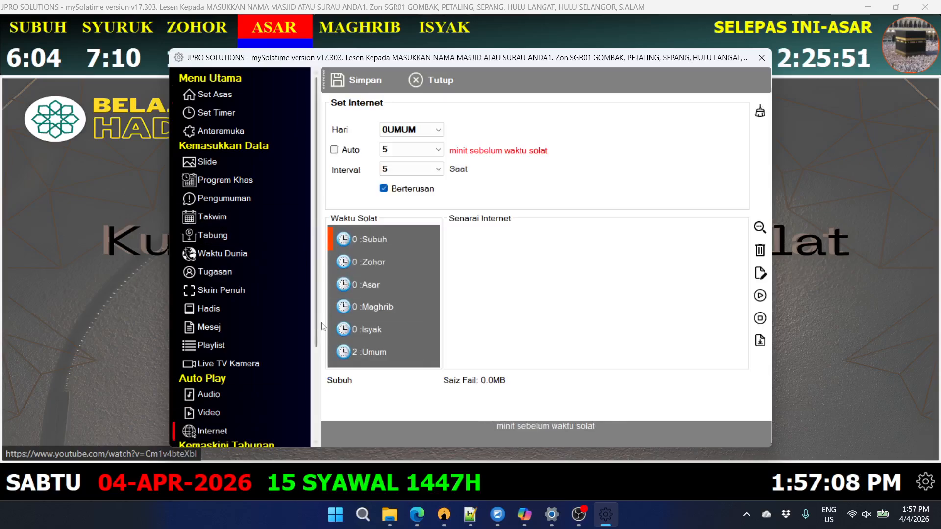
{"action": "left_click", "coordinate": [363, 351]}
{"action": "left_click", "coordinate": [614, 231]}
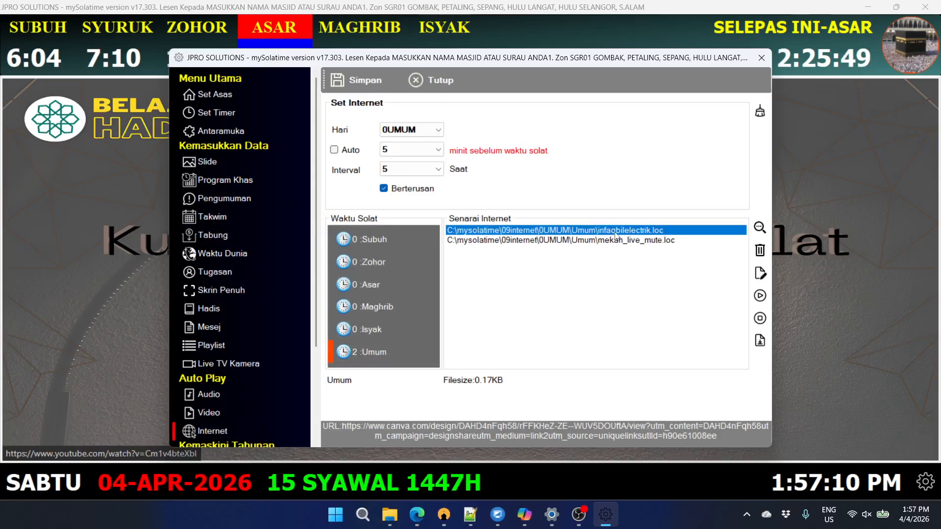
Switch to Microsoft Edge and highlight the v17.301 update note on the SCHEDULER's automatic shutdown or restart
{"action": "left_click", "coordinate": [417, 515]}
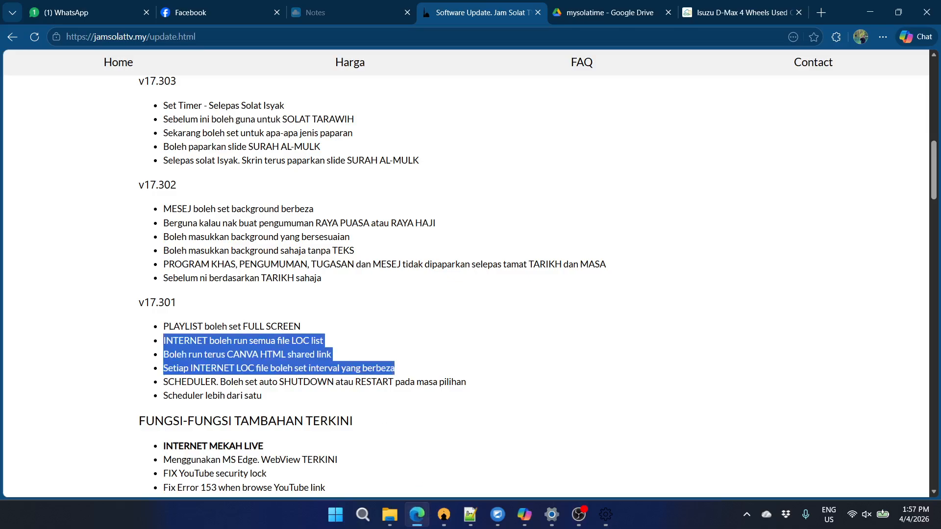
{"action": "left_click_drag", "start_coordinate": [163, 382], "coordinate": [466, 382]}
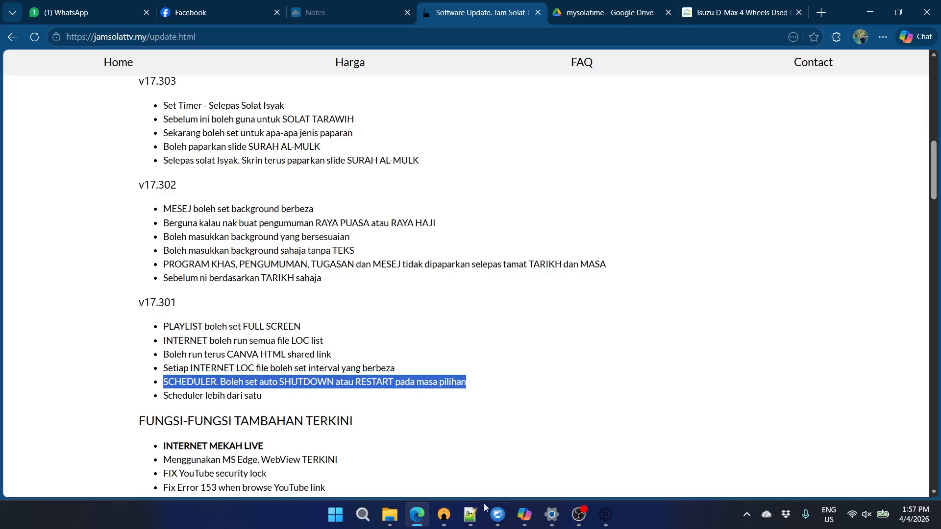
Switch back to mySolatime, open the daily schedule from Set Sistem, and examine its entries and the available functions
{"action": "left_click", "coordinate": [445, 514]}
{"action": "scroll", "coordinate": [242, 233], "scroll_direction": "down", "scroll_amount": 3}
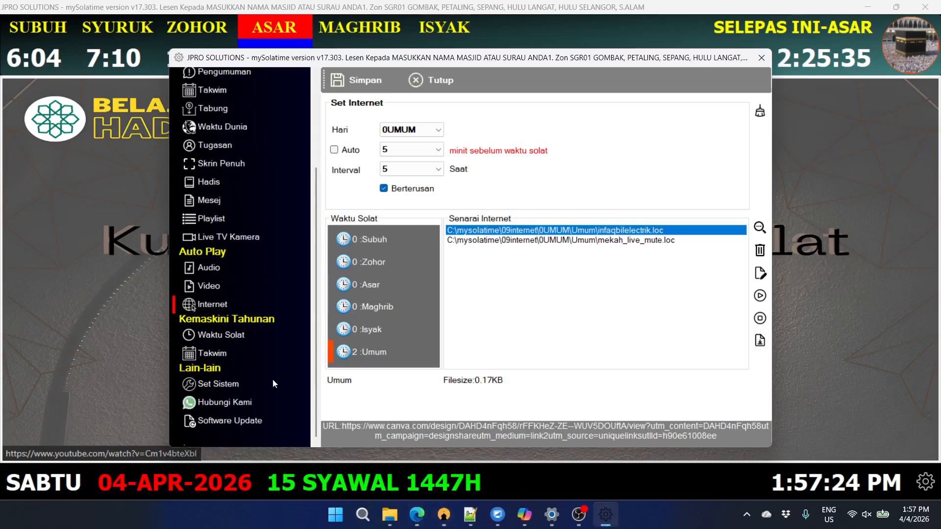
{"action": "left_click", "coordinate": [200, 386]}
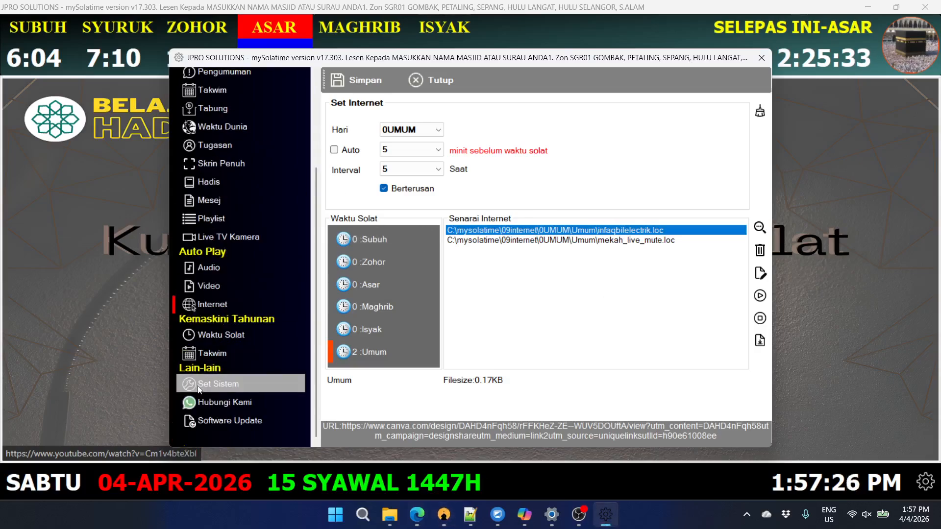
{"action": "left_click", "coordinate": [448, 84]}
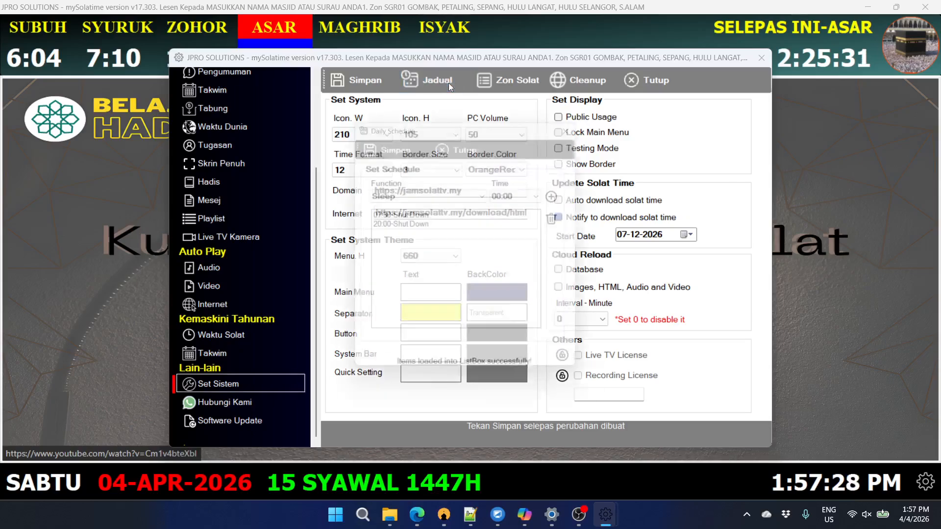
{"action": "left_click", "coordinate": [400, 216]}
{"action": "left_click", "coordinate": [401, 226]}
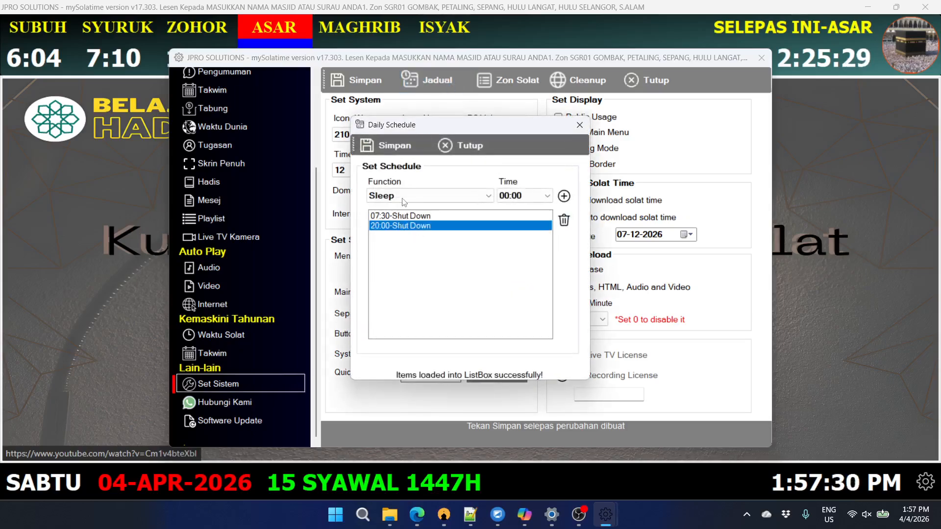
{"action": "left_click", "coordinate": [392, 196]}
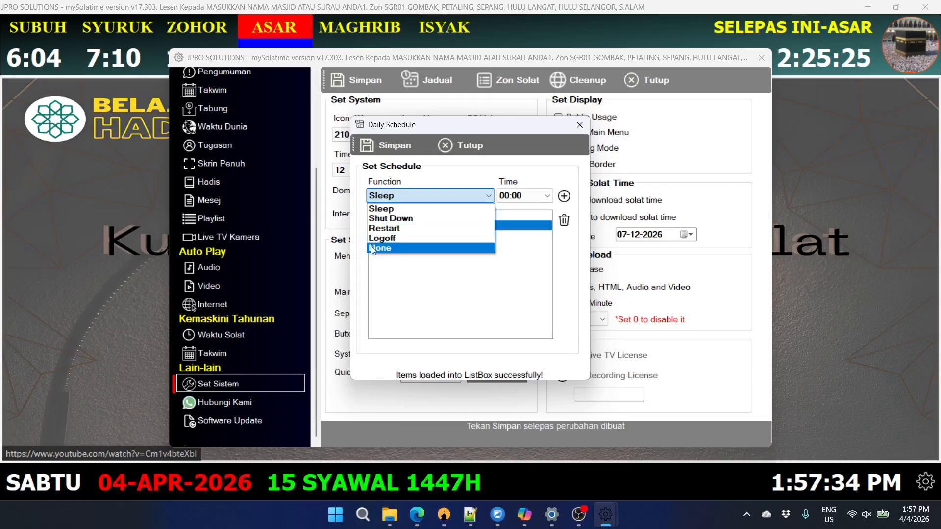
{"action": "left_click", "coordinate": [430, 270]}
{"action": "left_click", "coordinate": [387, 216]}
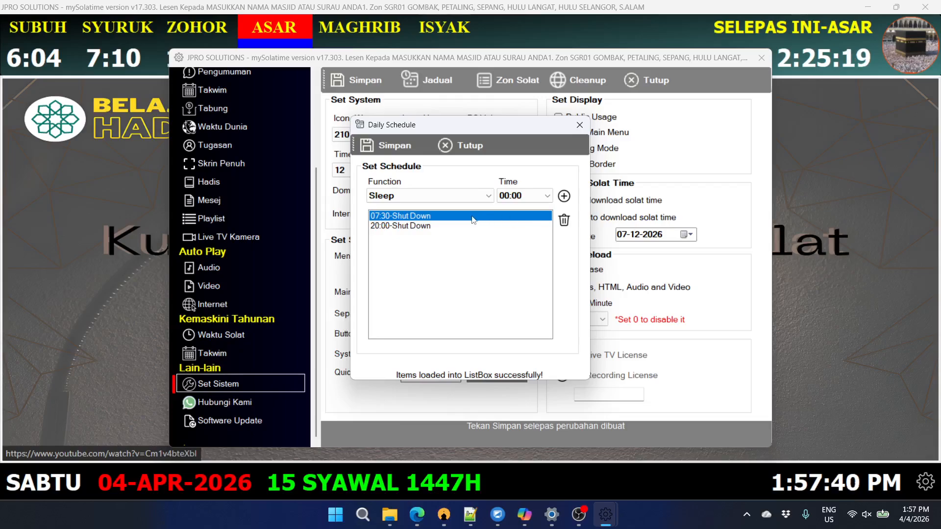
Replace the 20:00 Shut Down entry in the daily schedule with a Shut Down entry at 22:00 and save
{"action": "left_click", "coordinate": [384, 226]}
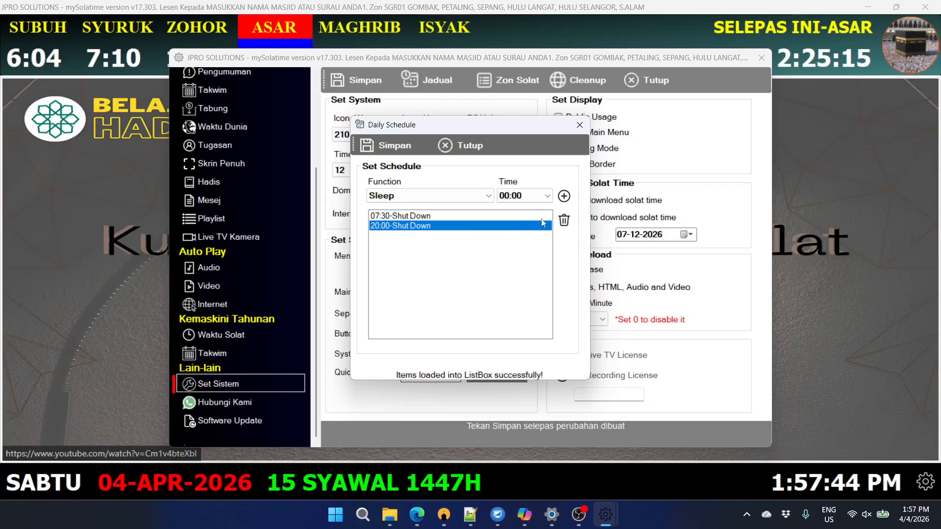
{"action": "left_click", "coordinate": [560, 223]}
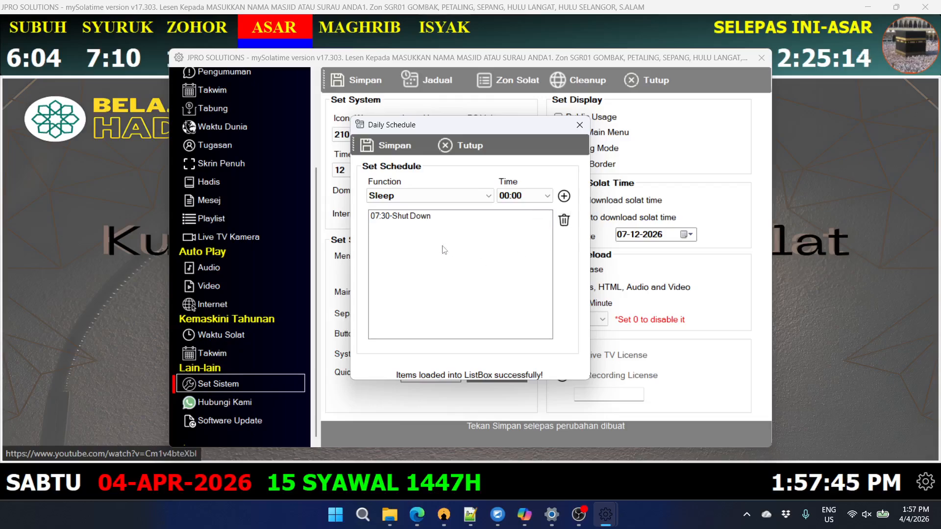
{"action": "left_click", "coordinate": [389, 198]}
{"action": "left_click", "coordinate": [389, 214]}
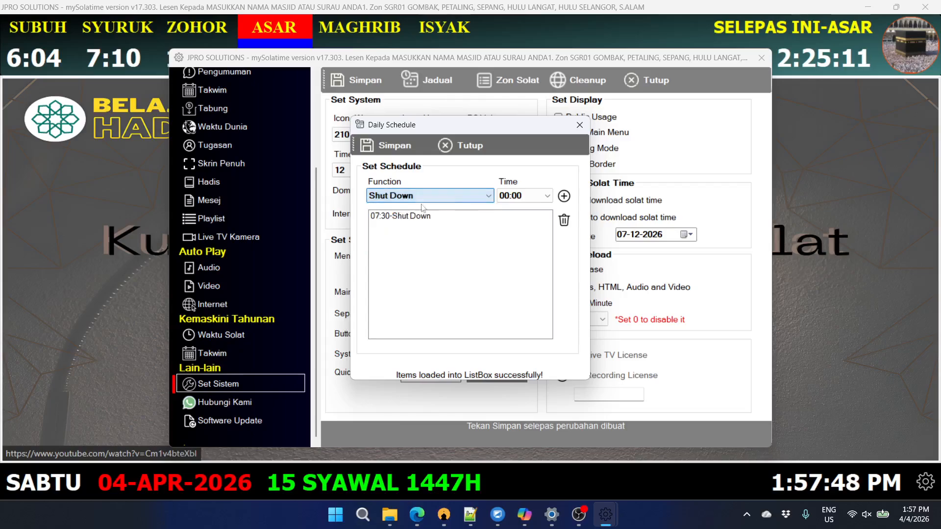
{"action": "left_click", "coordinate": [548, 194]}
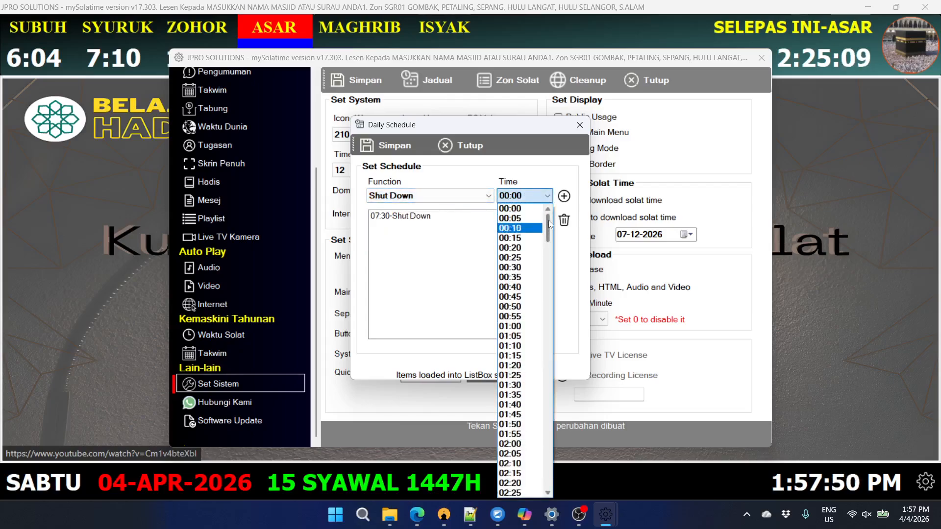
{"action": "left_click_drag", "start_coordinate": [548, 220], "coordinate": [533, 399]}
{"action": "scroll", "coordinate": [524, 421], "scroll_direction": "down", "scroll_amount": 14}
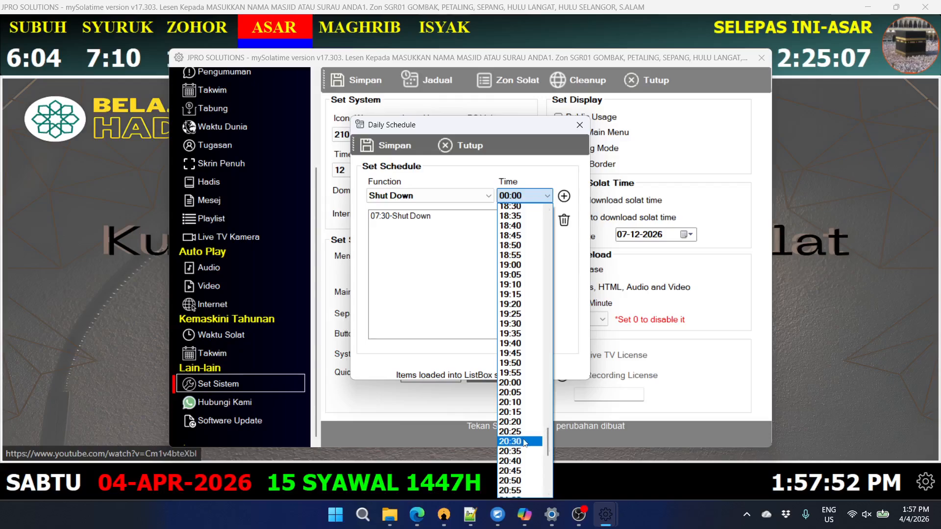
{"action": "scroll", "coordinate": [520, 446], "scroll_direction": "down", "scroll_amount": 3}
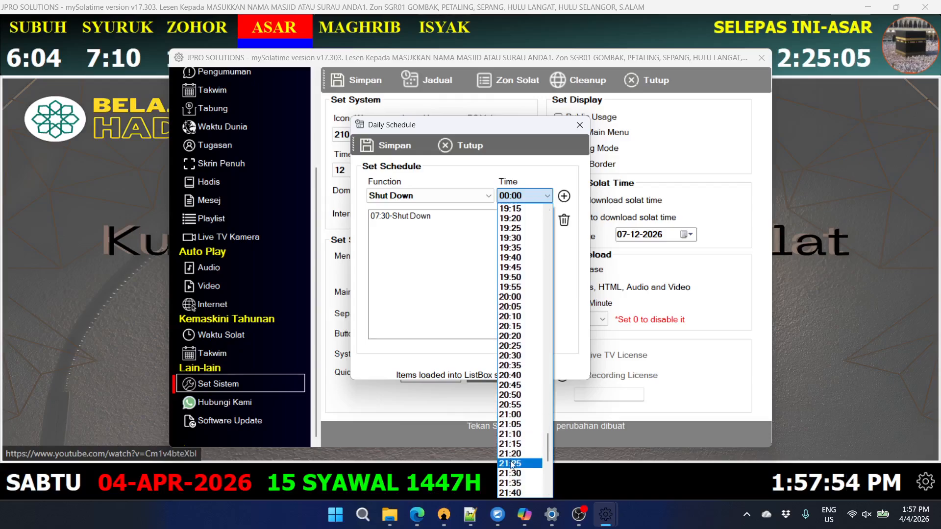
{"action": "scroll", "coordinate": [511, 462], "scroll_direction": "down", "scroll_amount": 3}
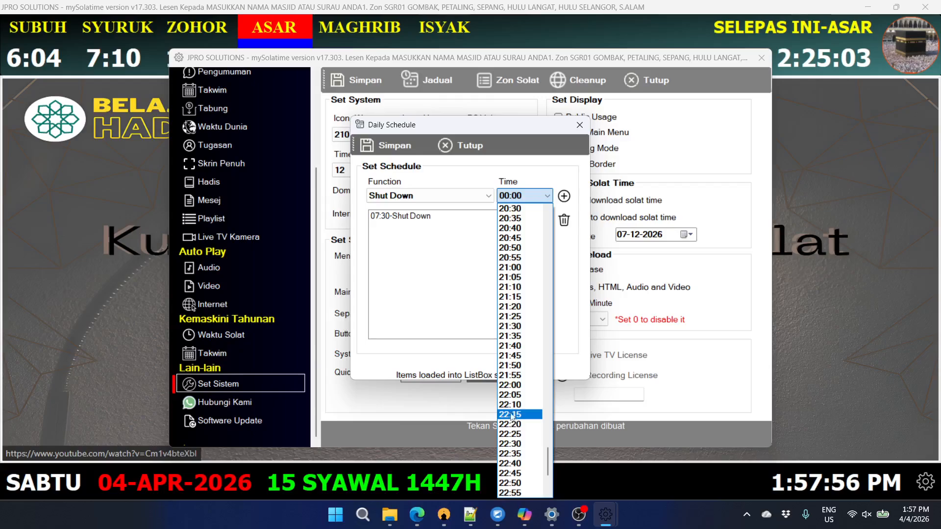
{"action": "left_click", "coordinate": [510, 385]}
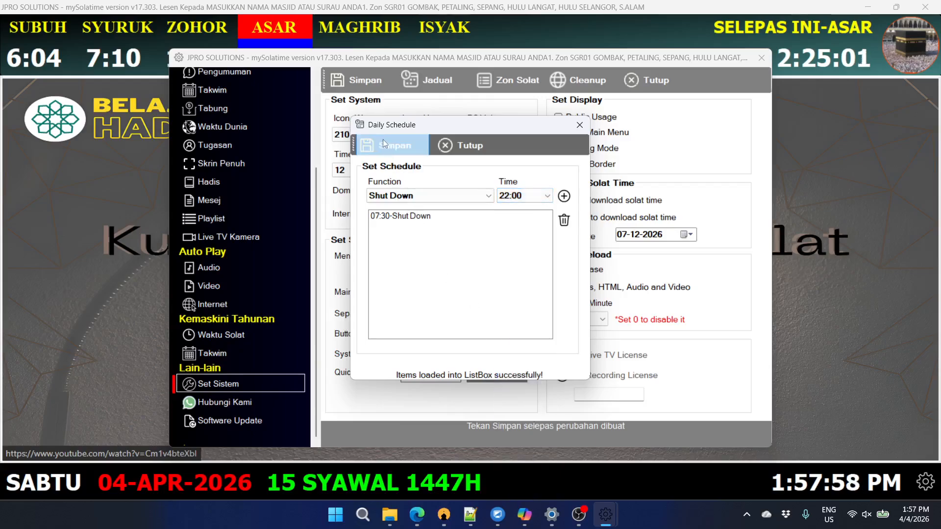
{"action": "left_click", "coordinate": [564, 196]}
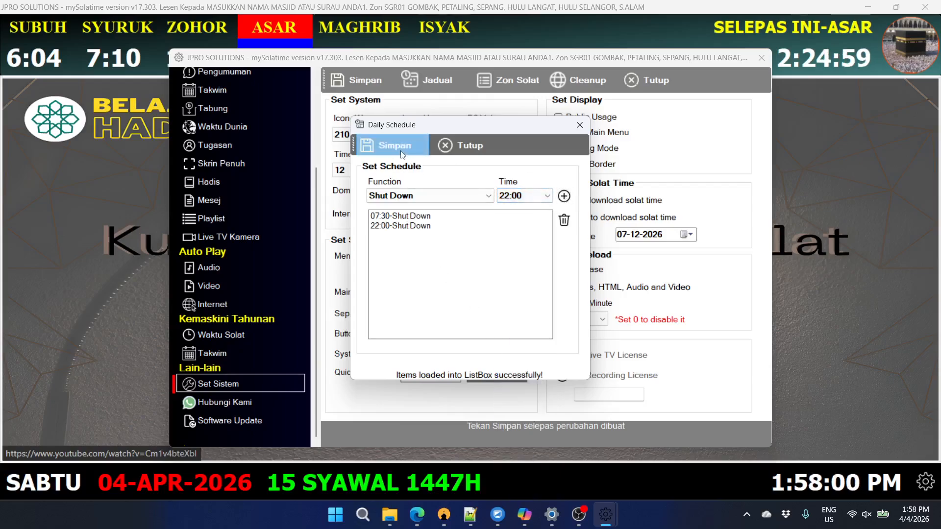
{"action": "left_click", "coordinate": [387, 145]}
Review the 07:30 and 22:00 Shut Down entries in the daily schedule list
{"action": "left_click", "coordinate": [388, 217]}
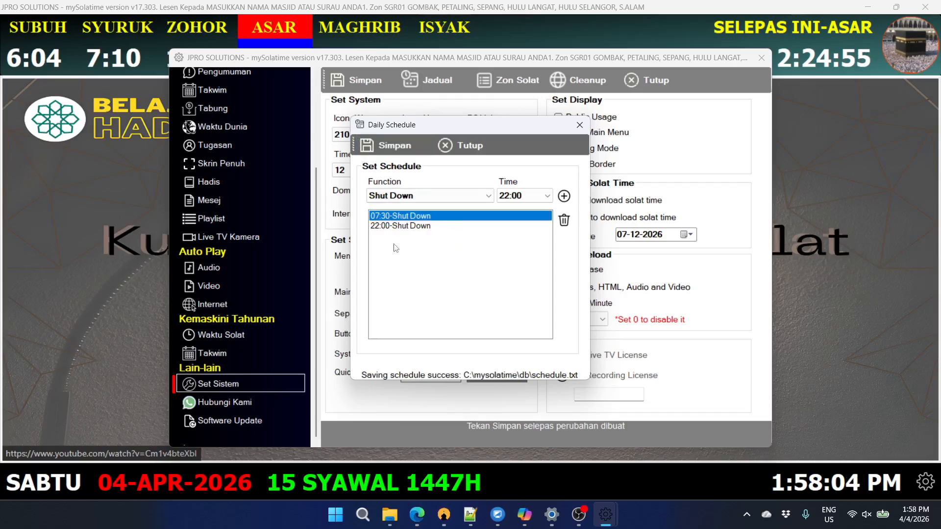
{"action": "left_click", "coordinate": [395, 227]}
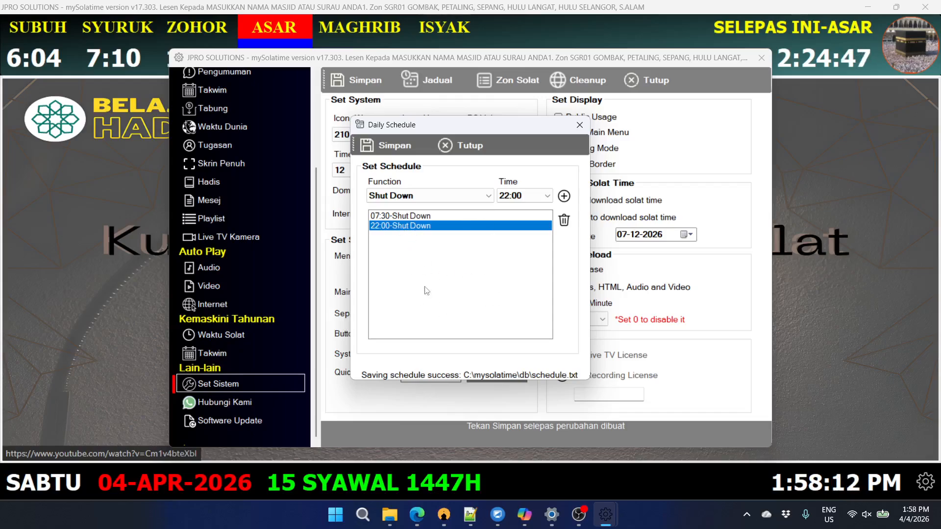
{"action": "left_click", "coordinate": [412, 217]}
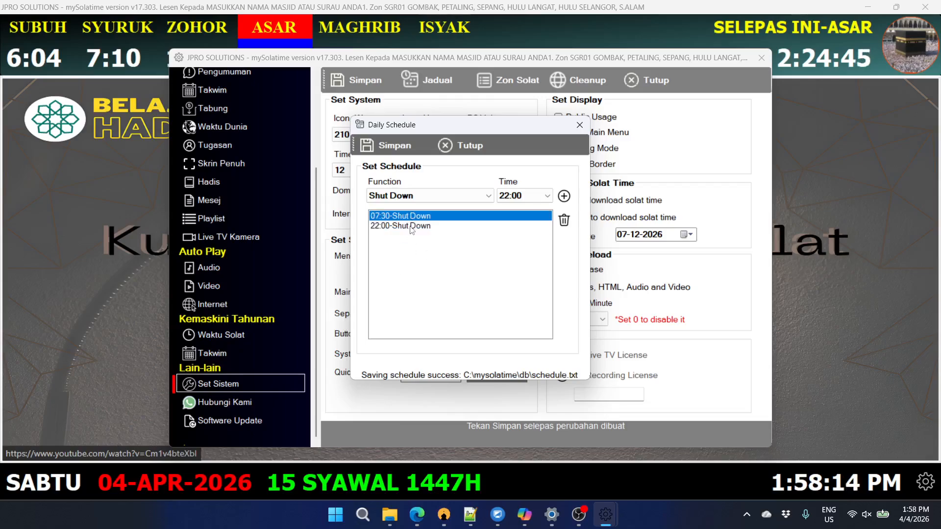
{"action": "left_click", "coordinate": [411, 228]}
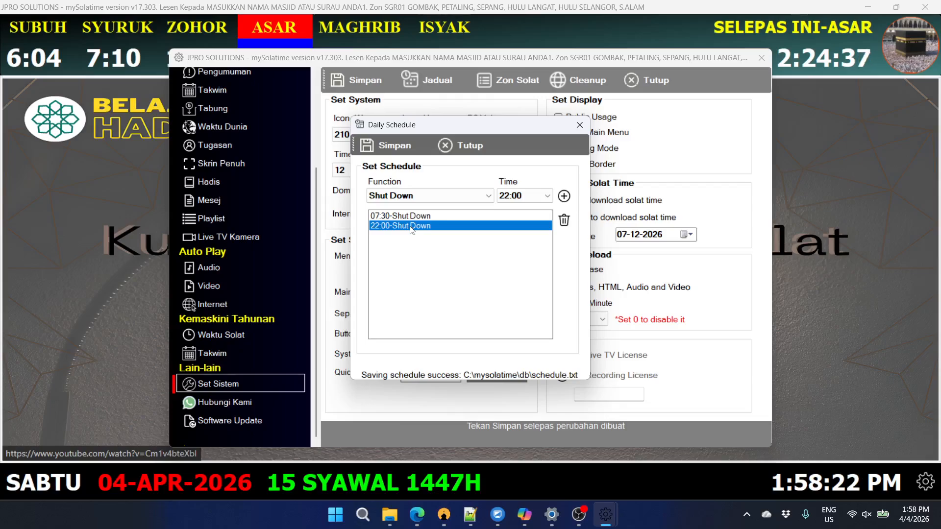
Set the daily schedule's function selection to Restart and go over both scheduled entries again
{"action": "left_click", "coordinate": [454, 195]}
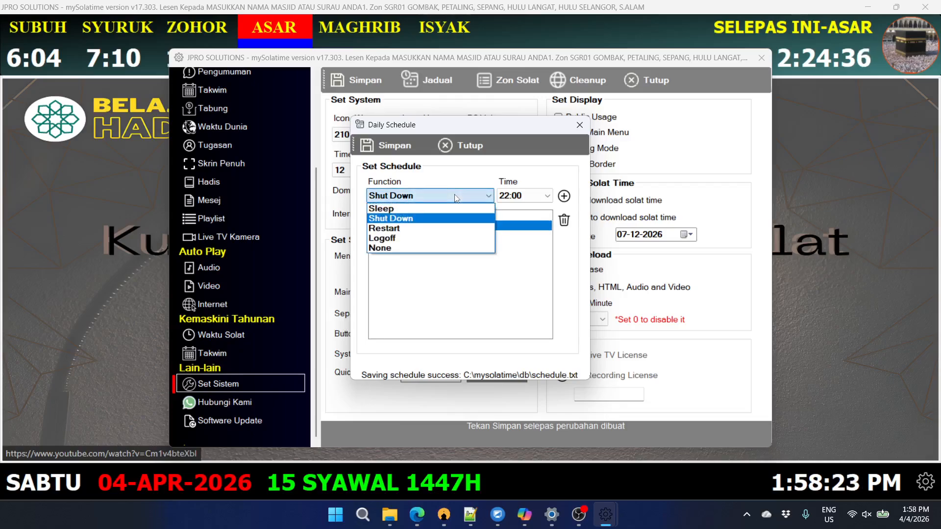
{"action": "left_click", "coordinate": [405, 228]}
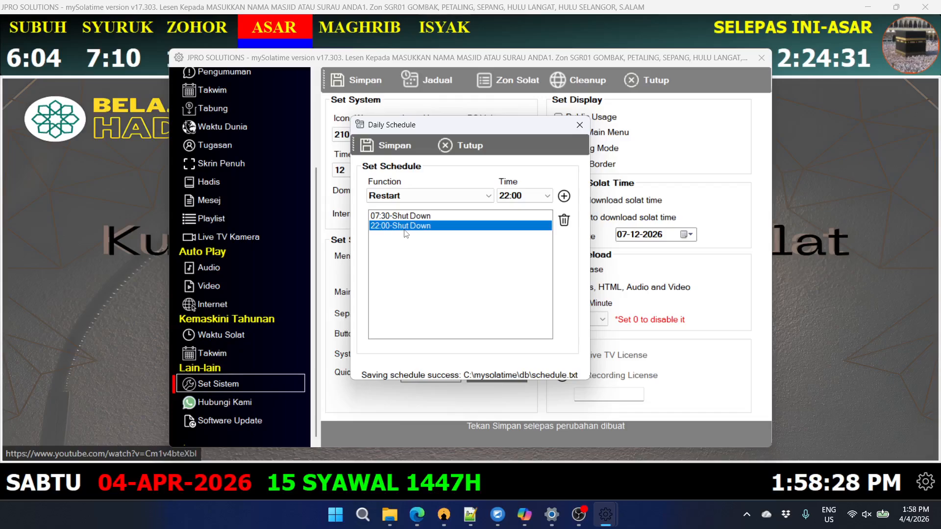
{"action": "left_click", "coordinate": [408, 216]}
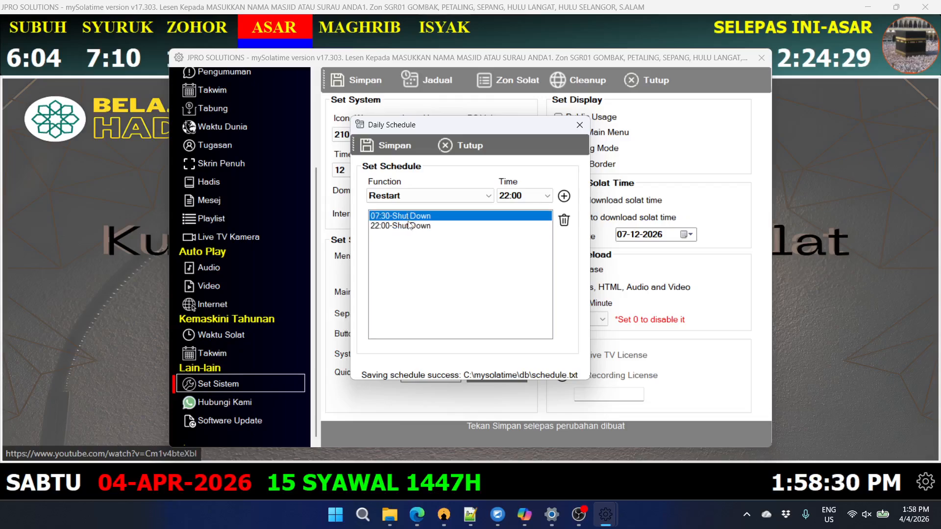
{"action": "left_click", "coordinate": [406, 227]}
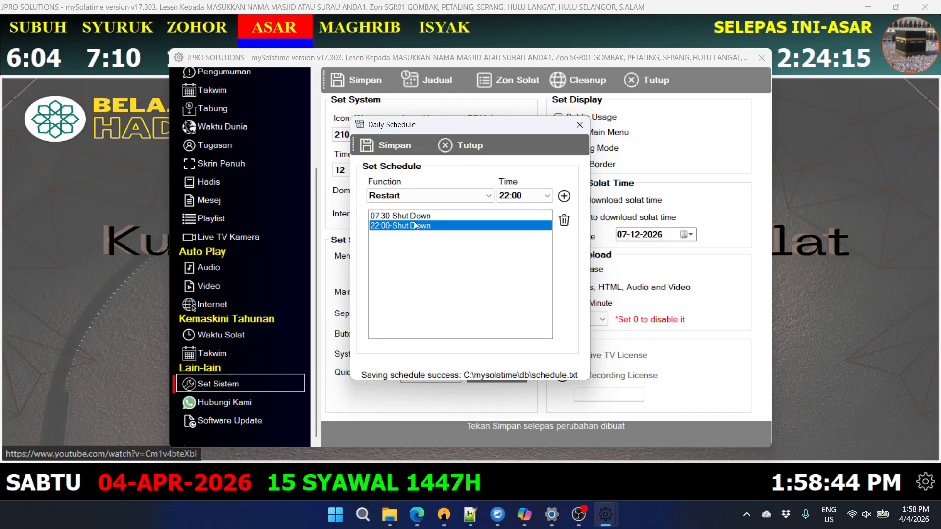
{"action": "left_click", "coordinate": [427, 217]}
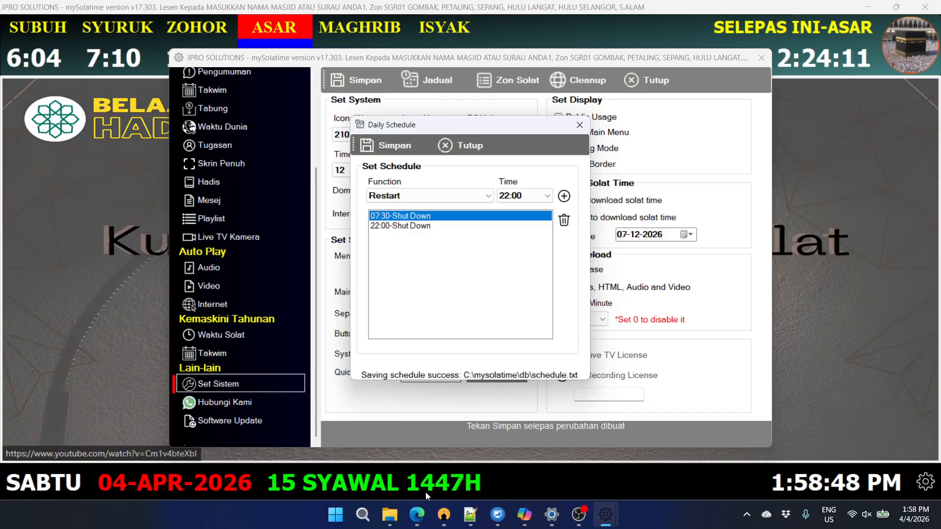
Return to the update notes in Microsoft Edge, and switch to OBS Studio
{"action": "left_click", "coordinate": [417, 515]}
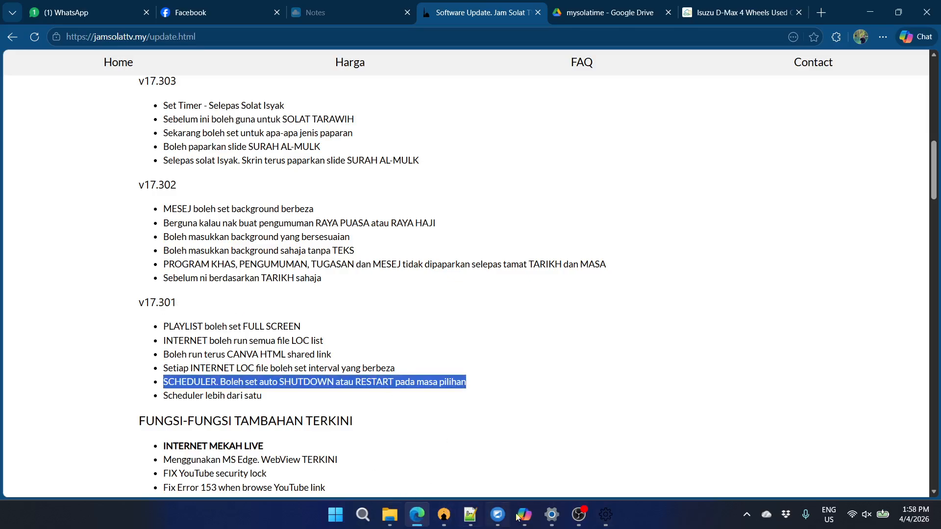
{"action": "left_click", "coordinate": [579, 514]}
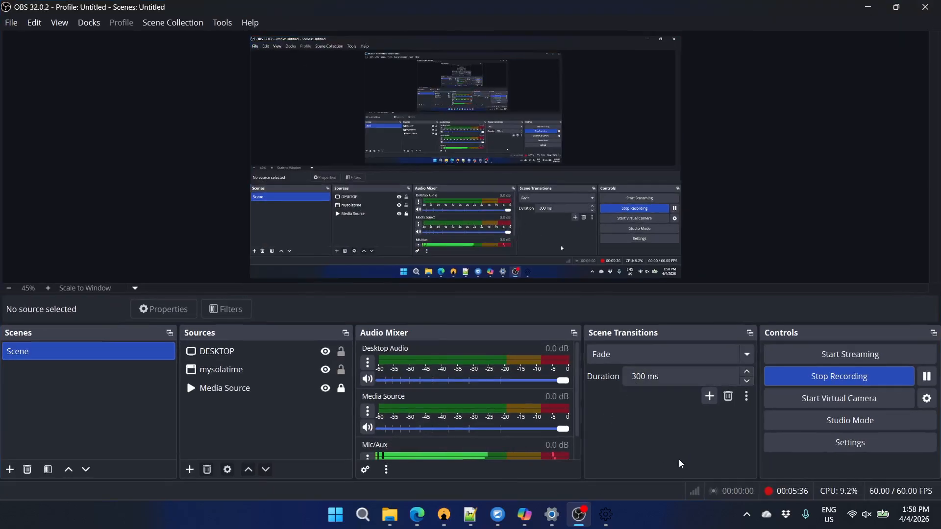